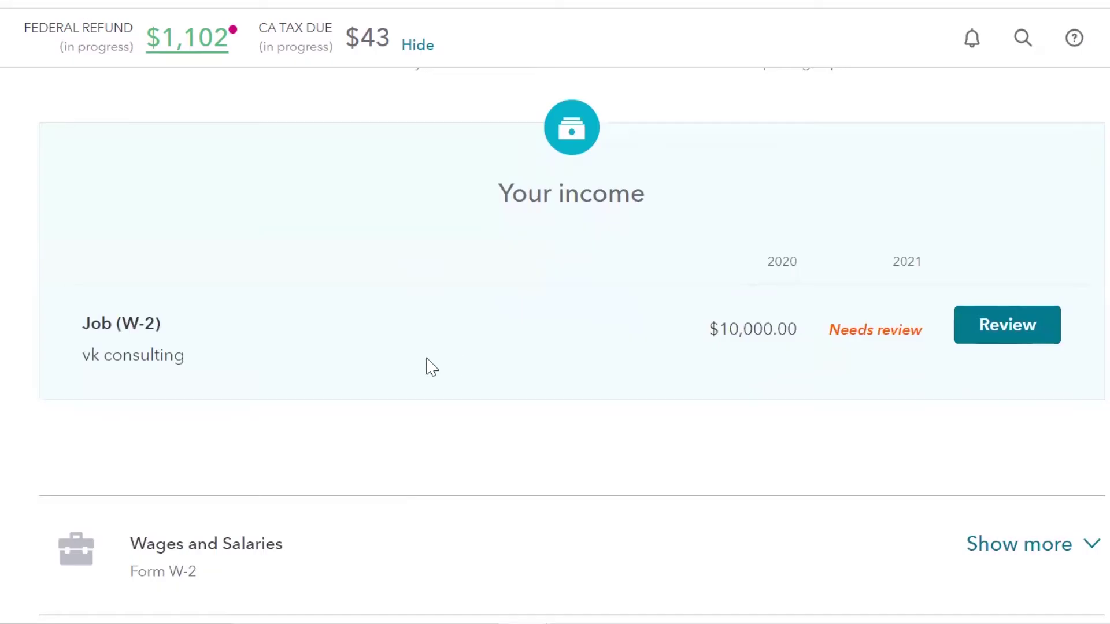
# Start the Miscellaneous Income, 1099-A, 1099-C topic within the Less Common Income category
pyautogui.scroll(-12, 428, 368)
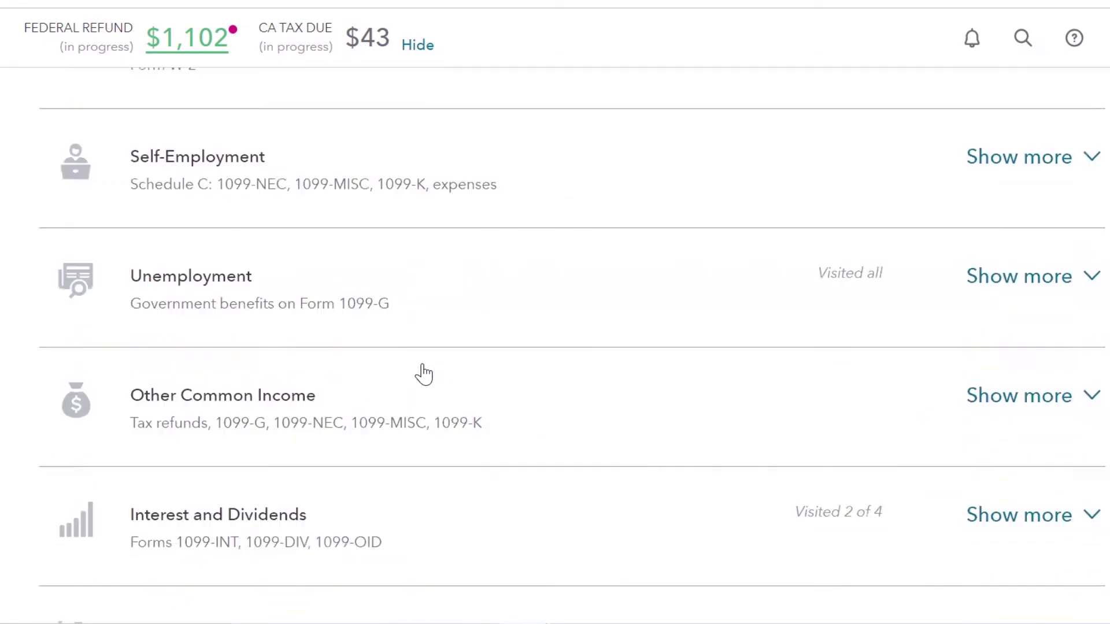
pyautogui.scroll(-10, 423, 370)
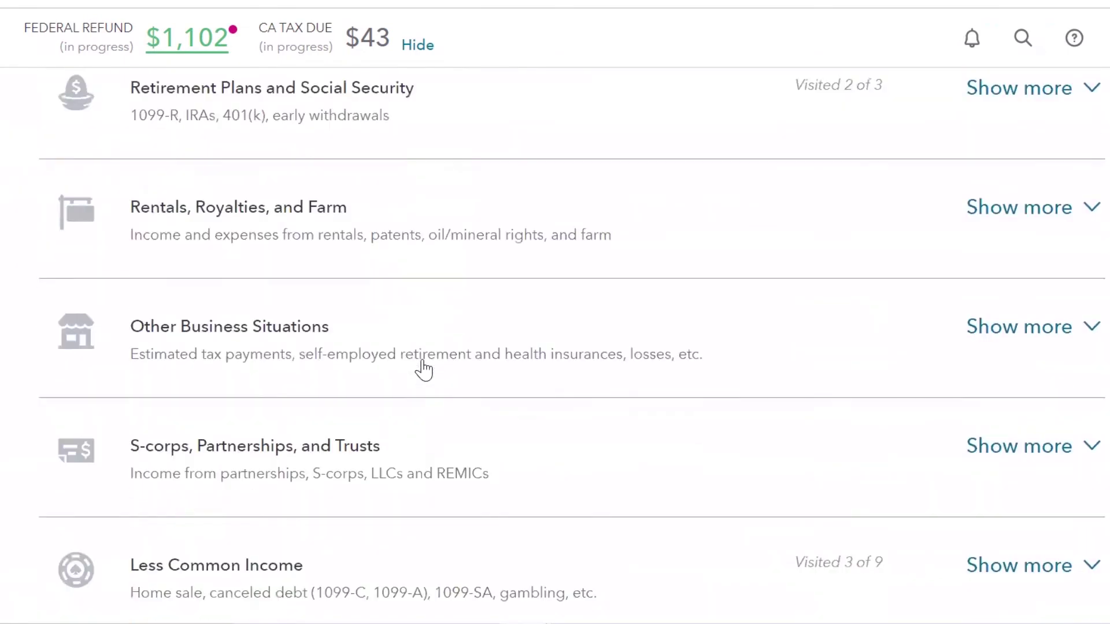
pyautogui.scroll(-2, 424, 370)
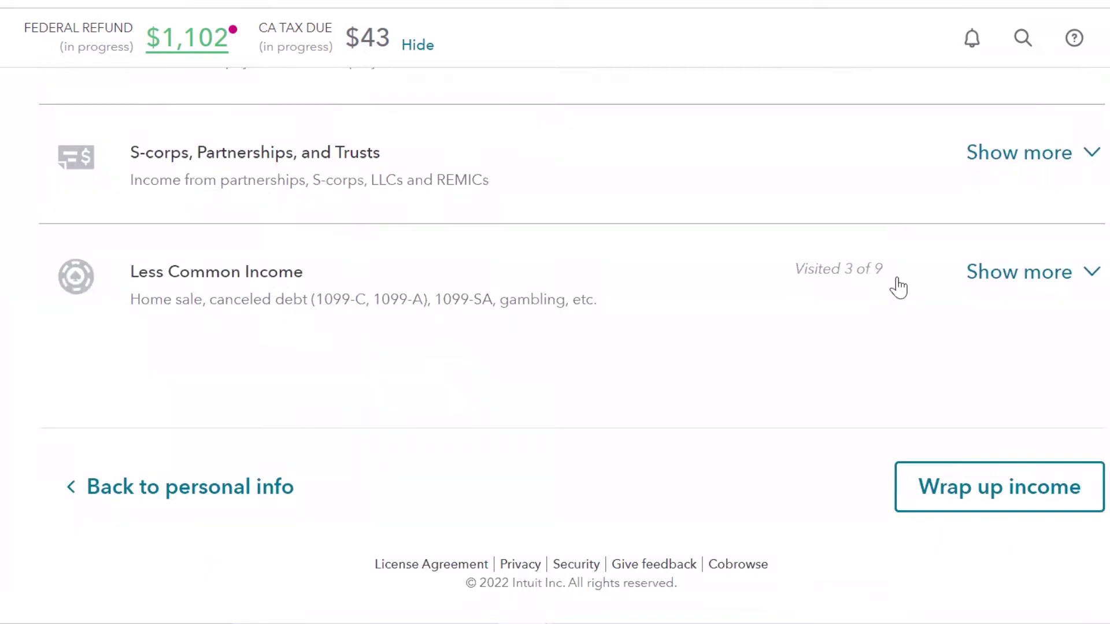
pyautogui.click(1096, 280)
pyautogui.scroll(-2, 681, 364)
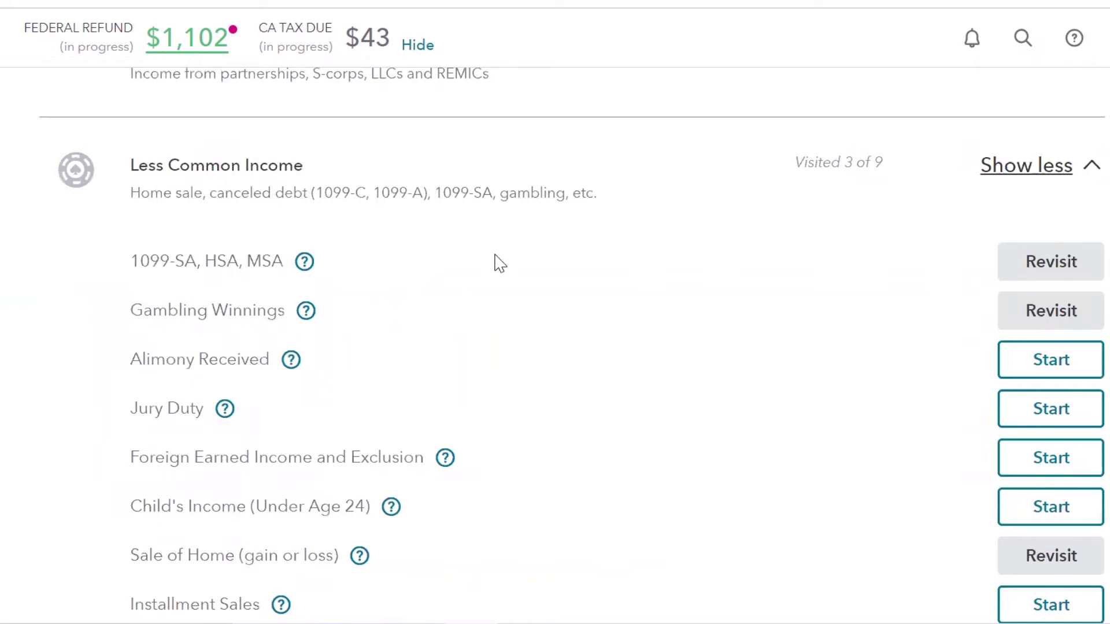
pyautogui.scroll(-2, 500, 263)
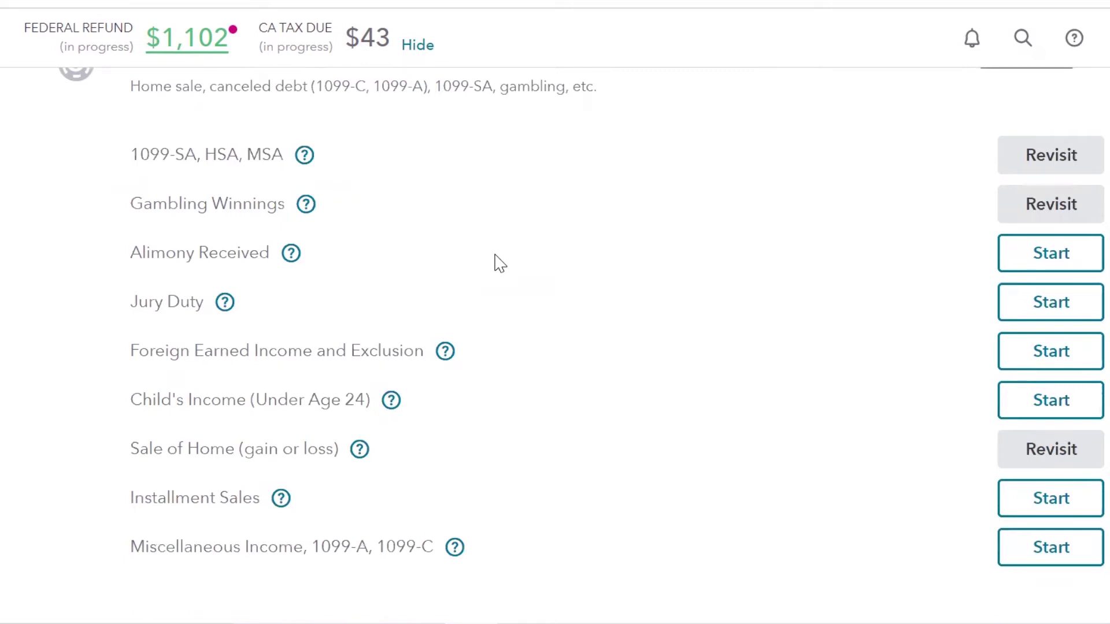
pyautogui.scroll(-2, 500, 263)
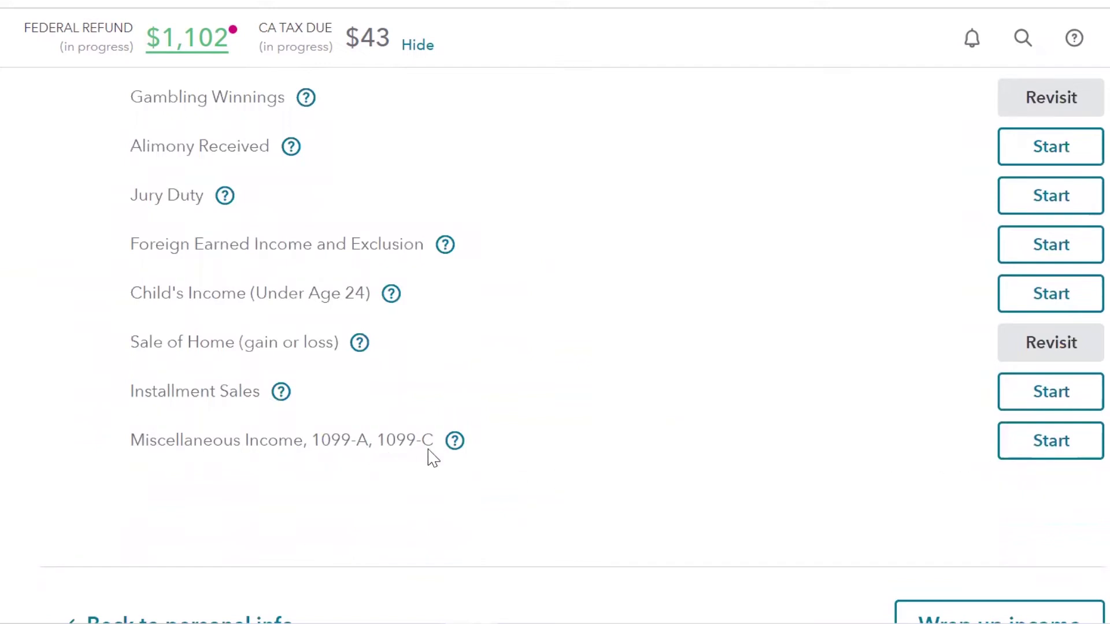
pyautogui.click(1051, 445)
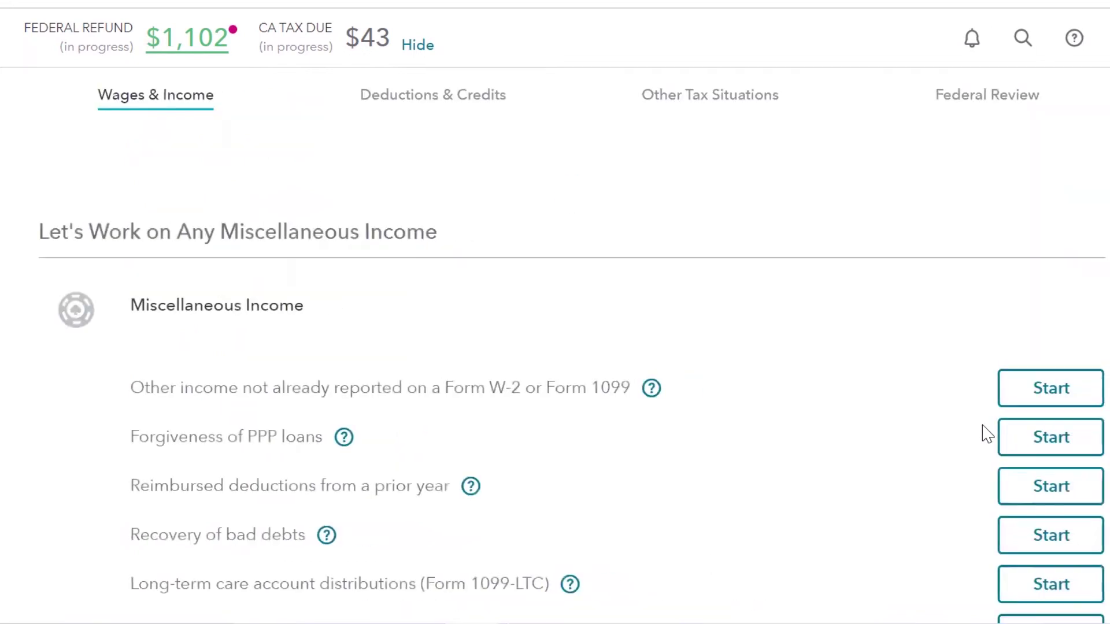
# Look through the miscellaneous income topics and start Other income not already reported on a Form W-2 or Form 1099
pyautogui.scroll(-2, 988, 435)
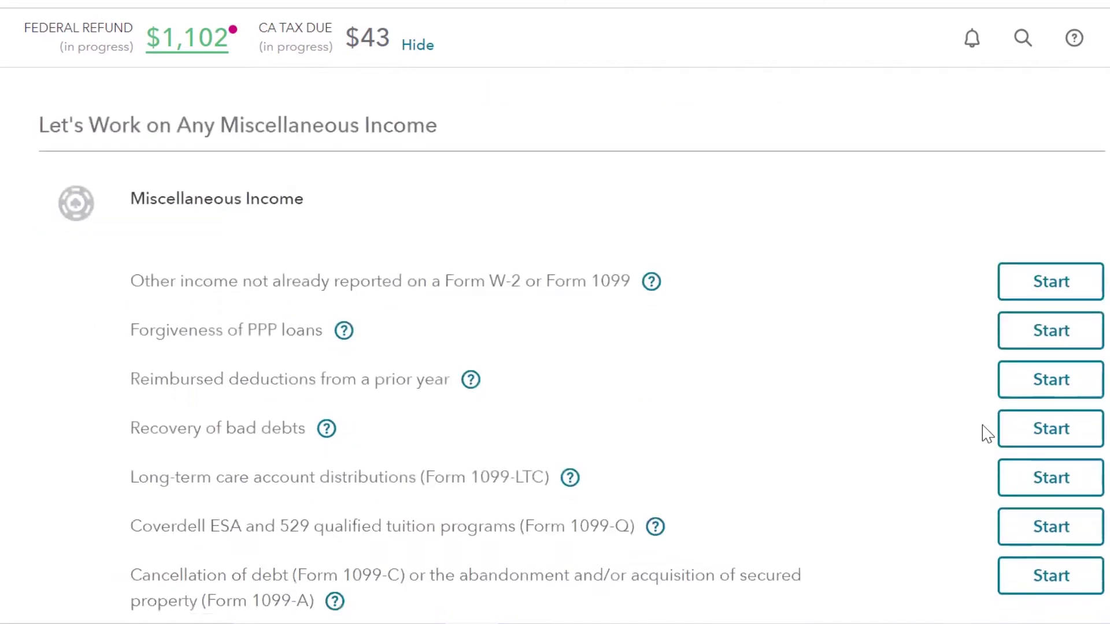
pyautogui.scroll(-2, 988, 434)
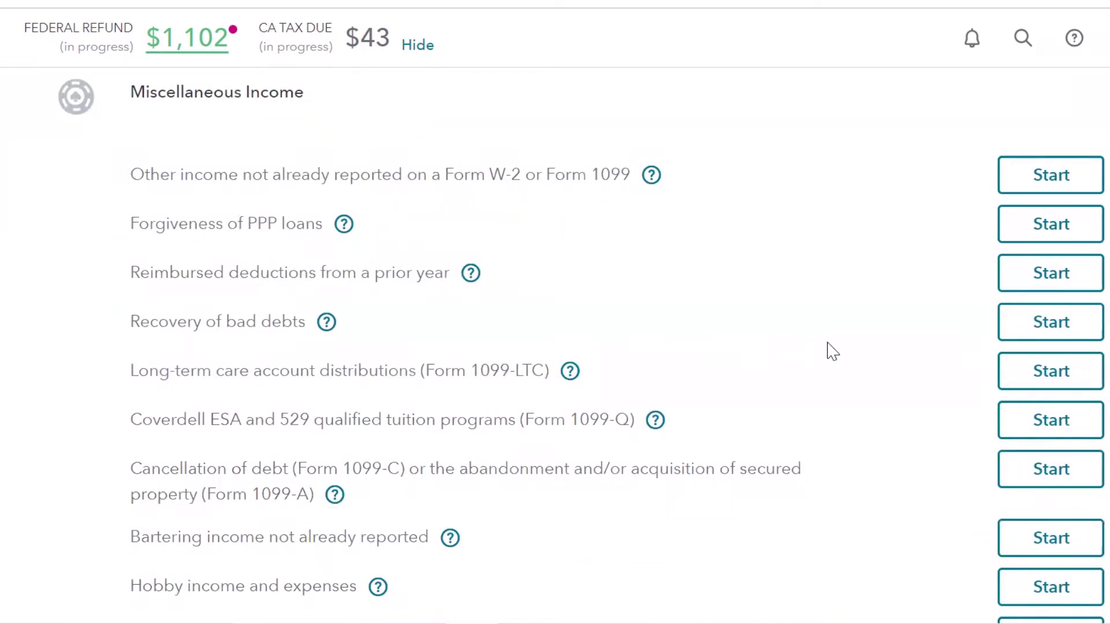
pyautogui.scroll(-2, 833, 353)
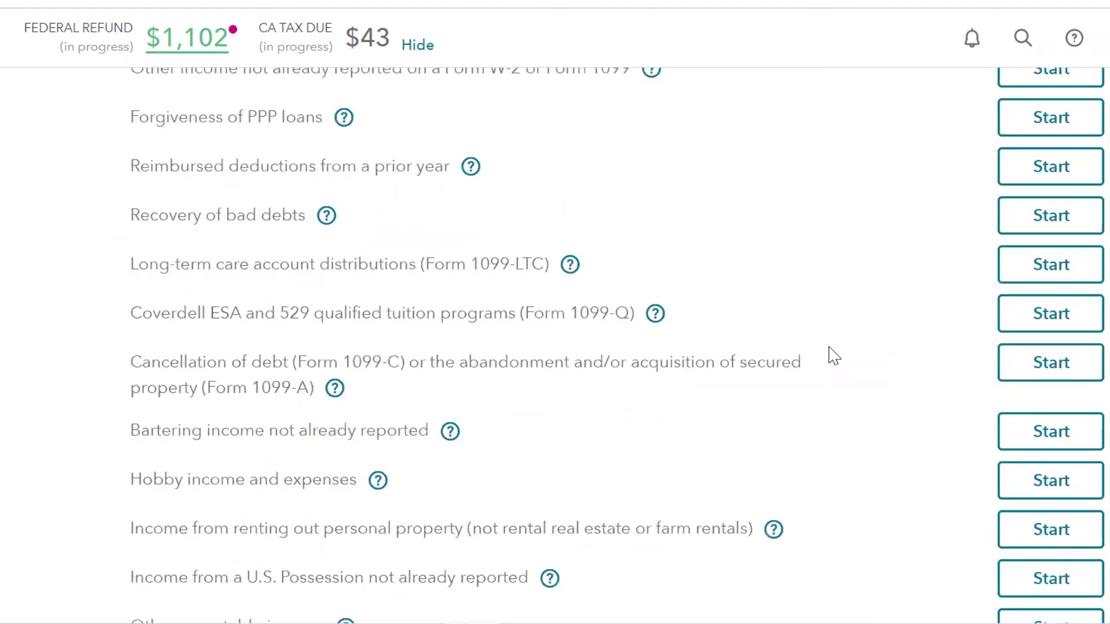
pyautogui.scroll(-4, 833, 354)
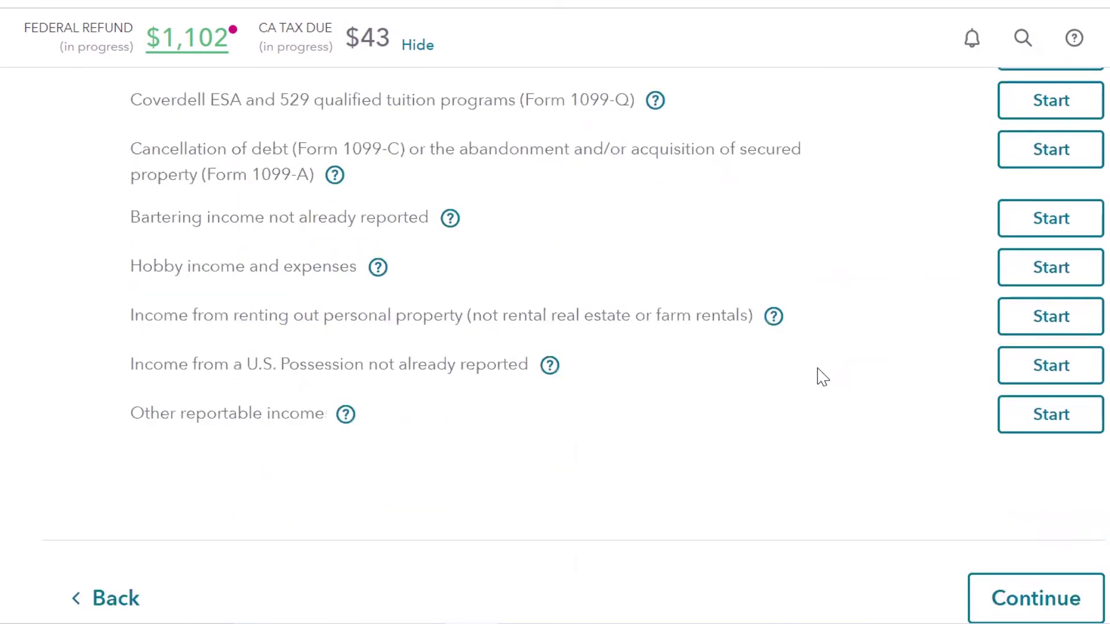
pyautogui.scroll(3, 779, 362)
pyautogui.scroll(1, 783, 363)
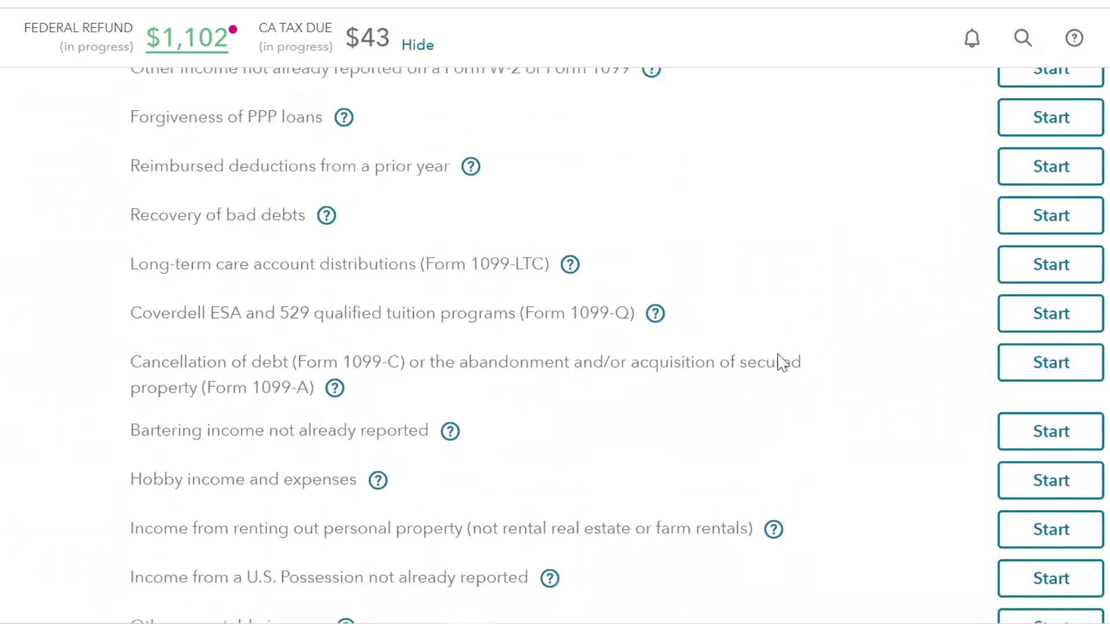
pyautogui.scroll(2, 783, 363)
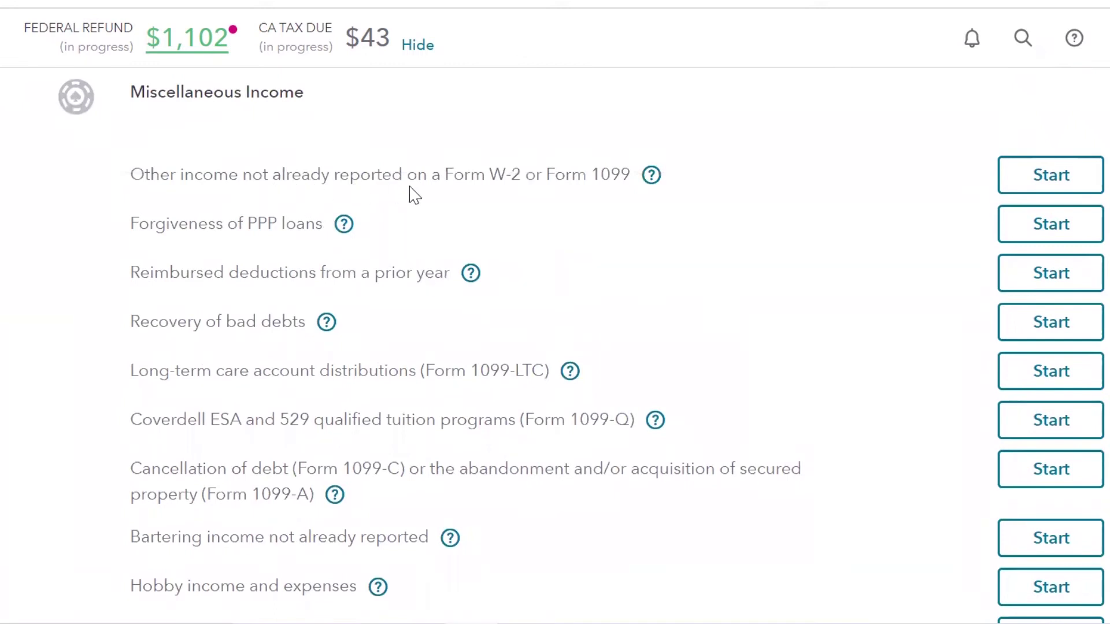
pyautogui.click(1068, 193)
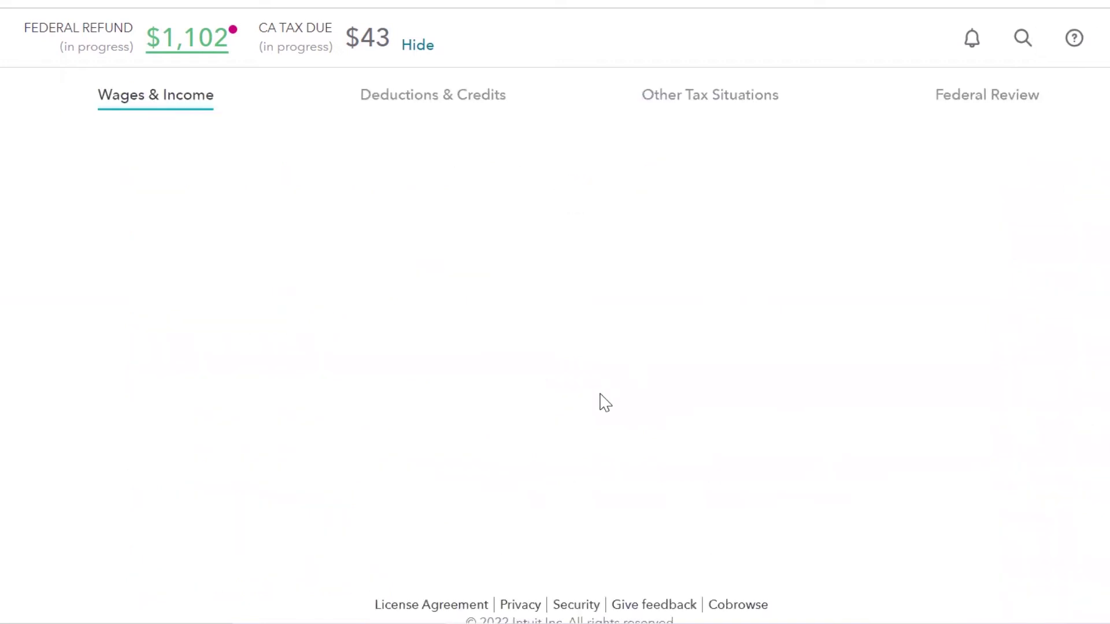
# Accept the upgrade from Free Edition to TurboTax Deluxe and continue to the other wages questions
pyautogui.scroll(-2, 604, 403)
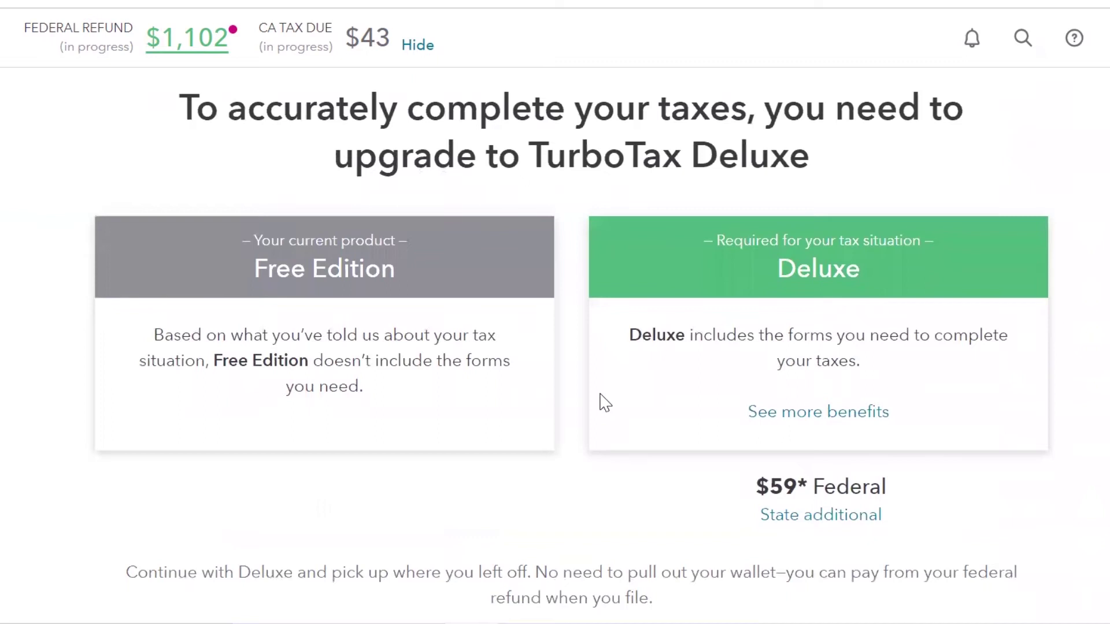
pyautogui.scroll(-5, 604, 403)
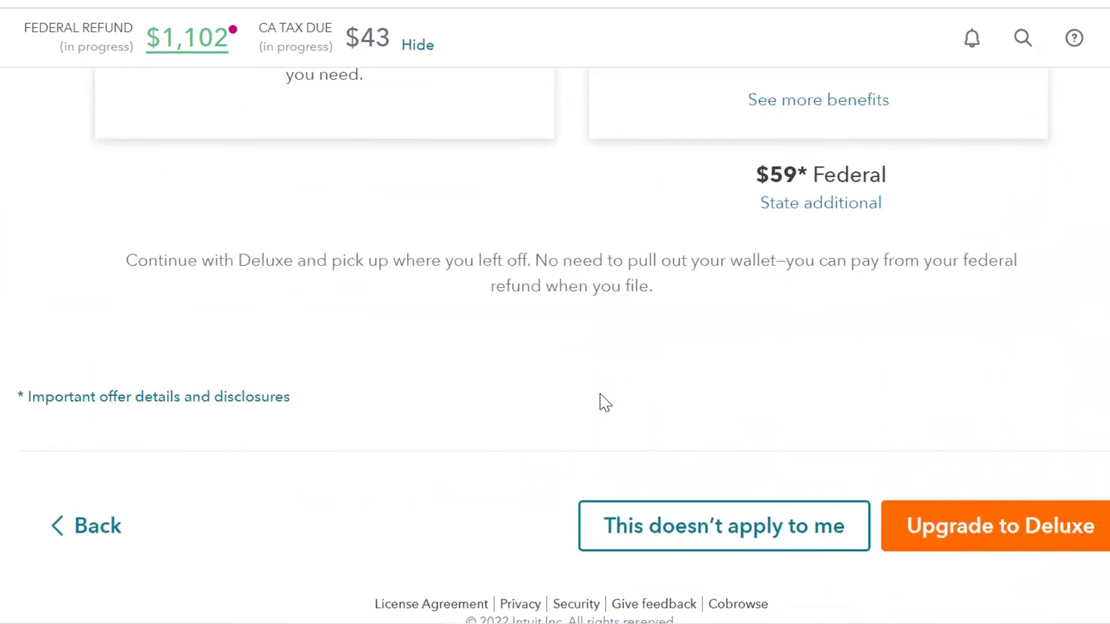
pyautogui.click(981, 542)
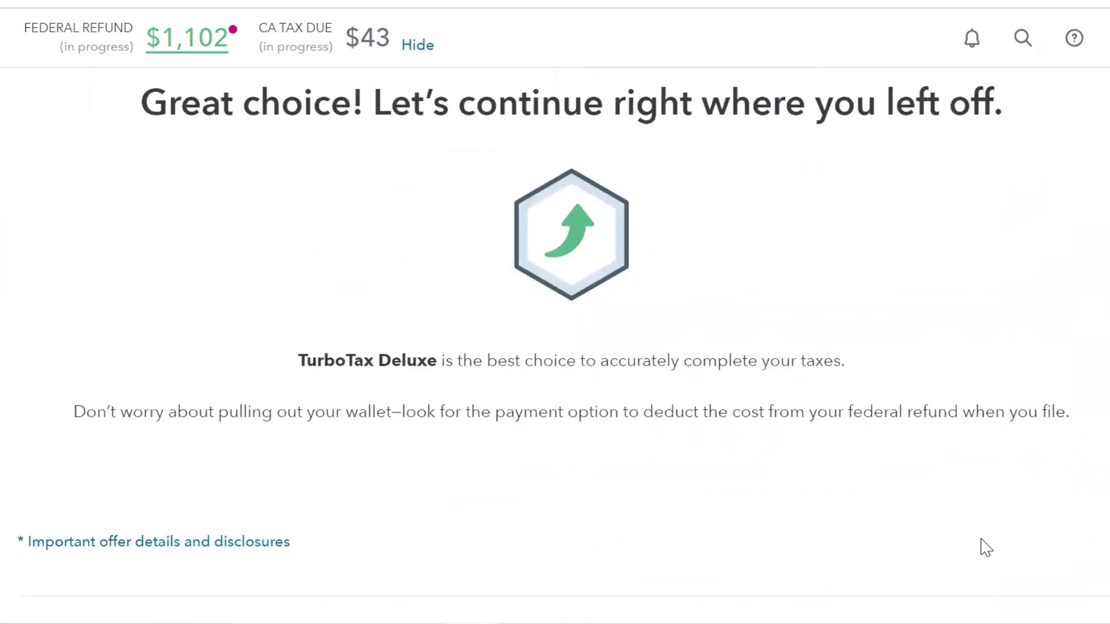
pyautogui.scroll(-3, 531, 344)
pyautogui.click(1052, 495)
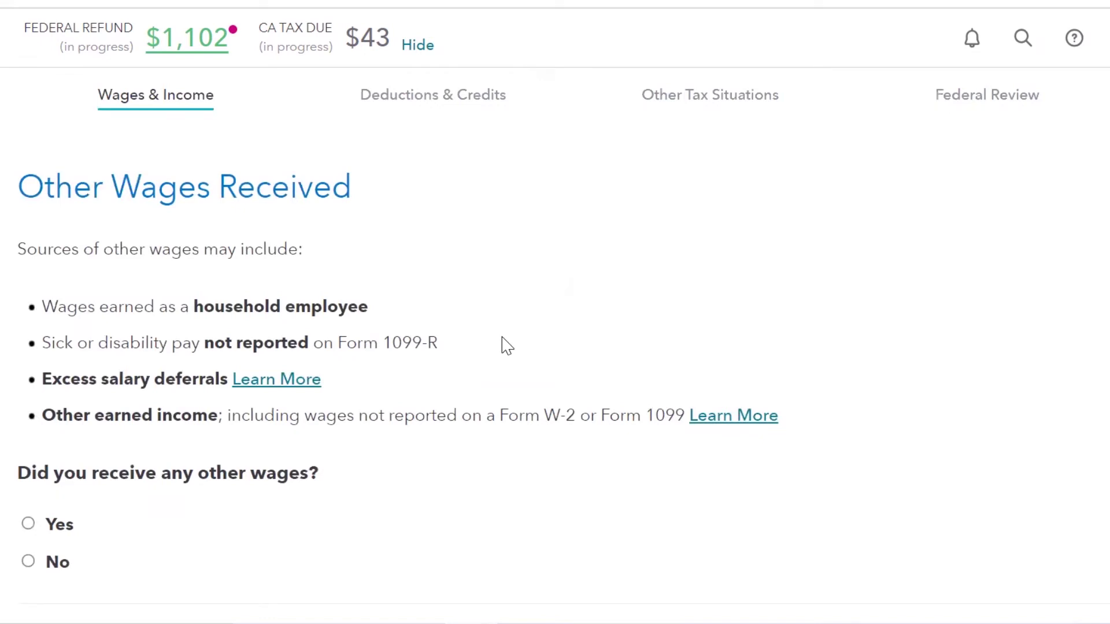
# Answer Yes to having received any other wages and continue
pyautogui.scroll(-2, 507, 346)
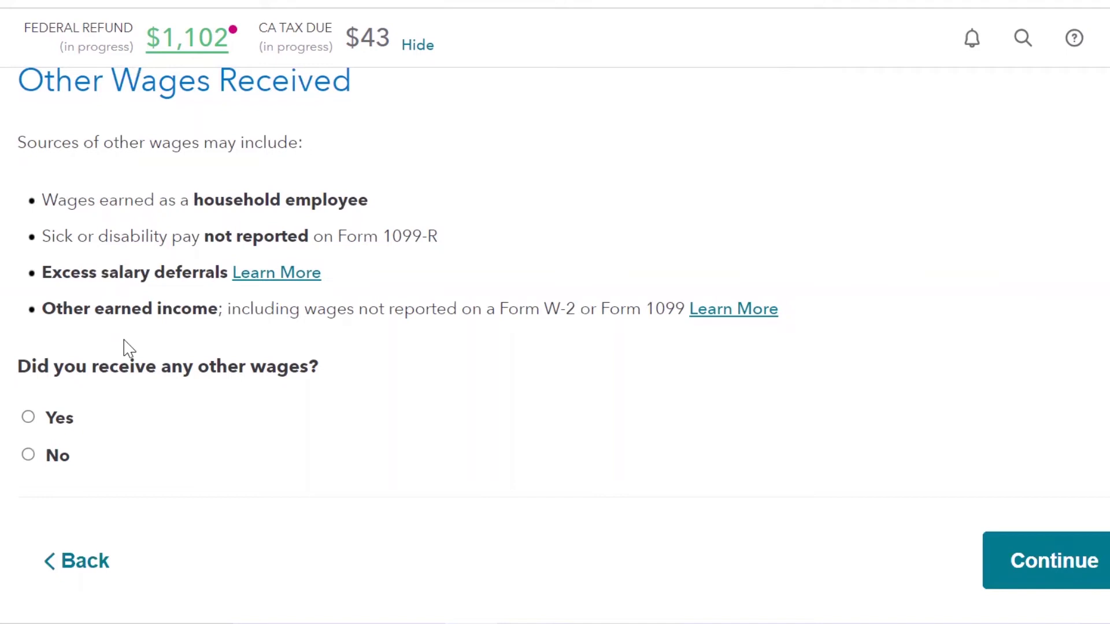
pyautogui.click(53, 425)
pyautogui.click(1049, 566)
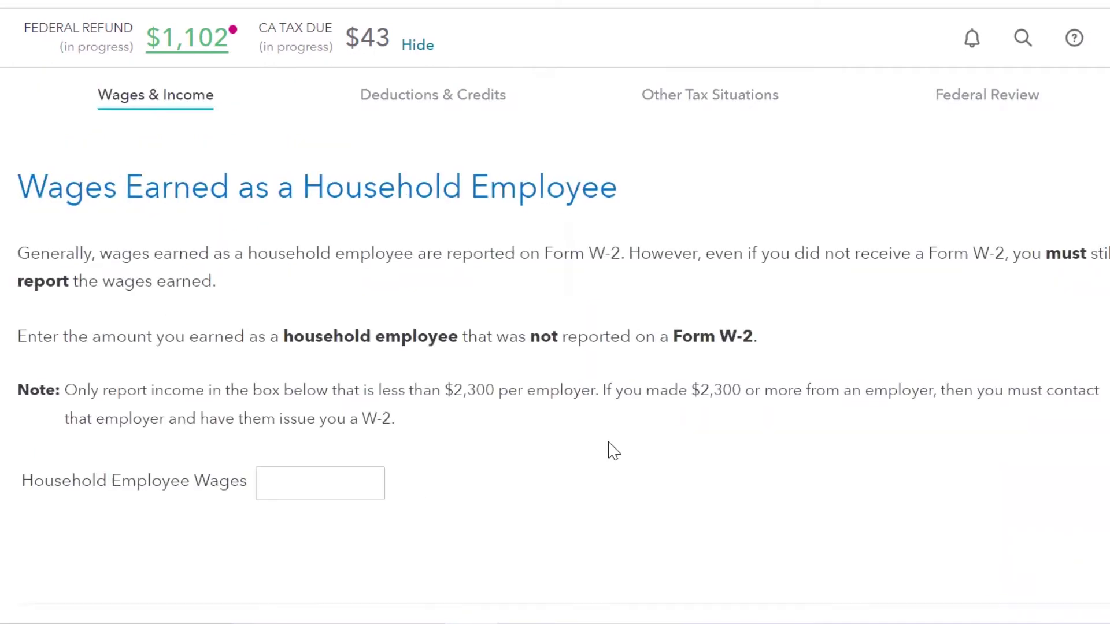
# Leave the household employee wages and the sick or disability pay blank and continue past both pages
pyautogui.scroll(-3, 639, 463)
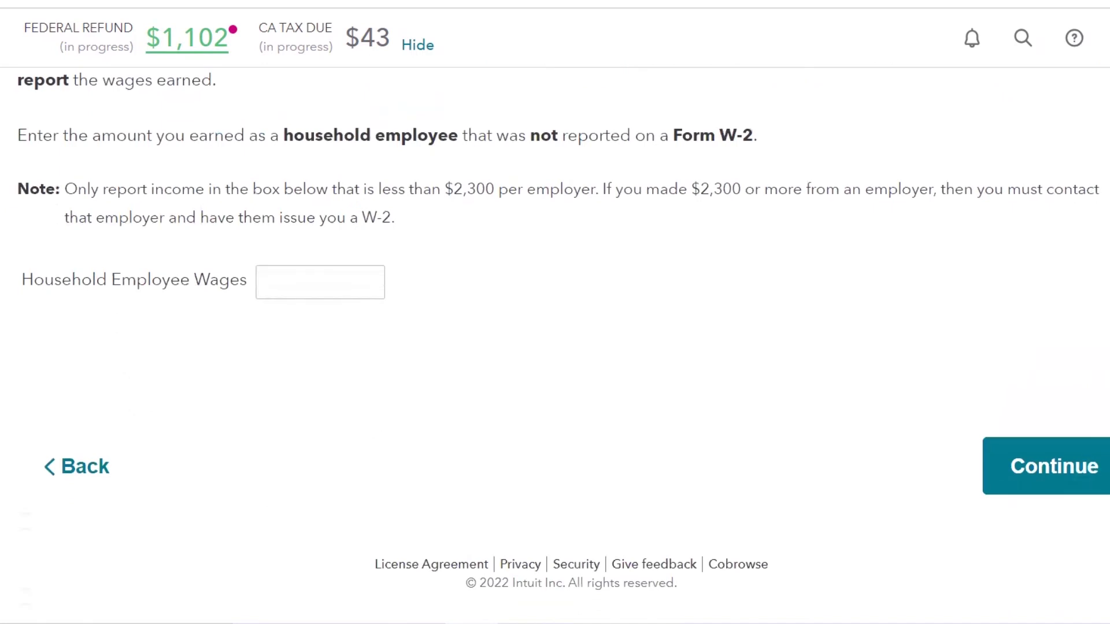
pyautogui.click(1052, 484)
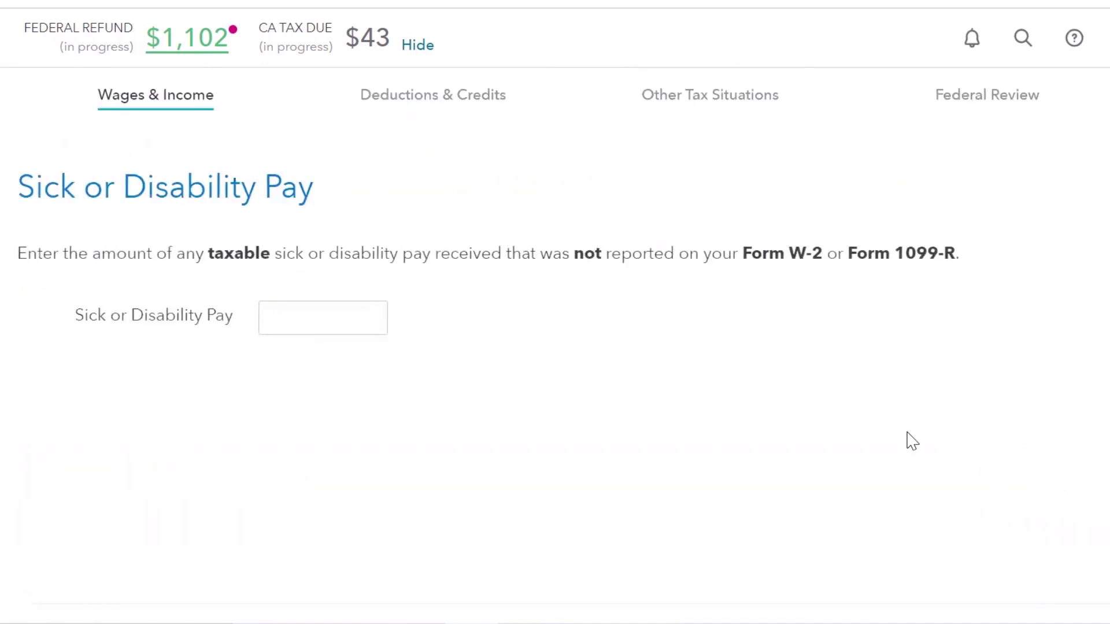
pyautogui.scroll(-3, 908, 441)
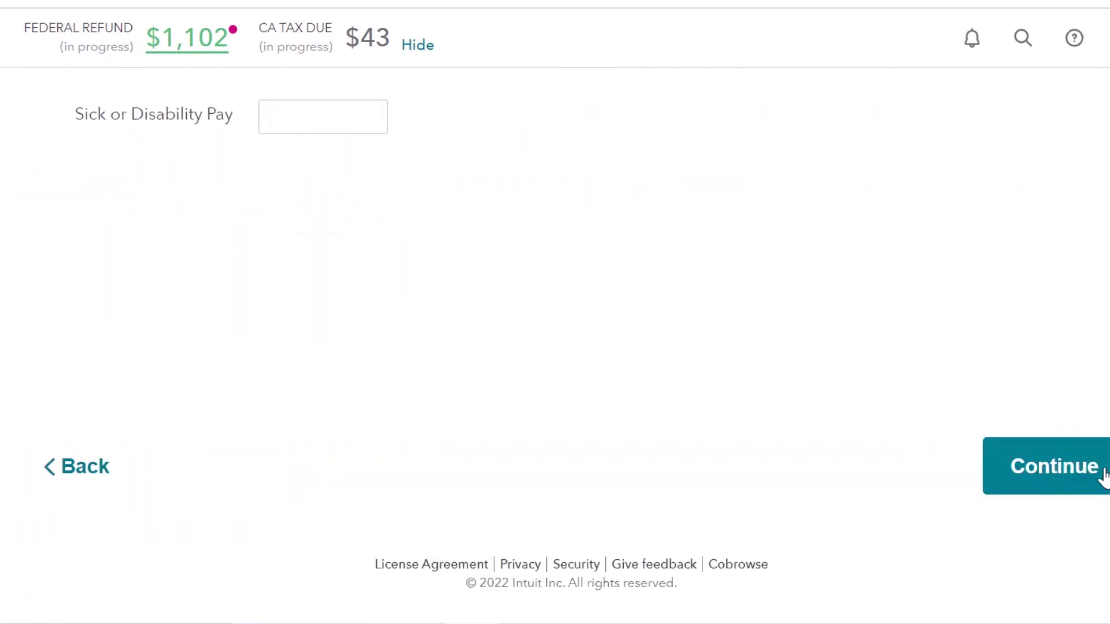
pyautogui.click(1096, 473)
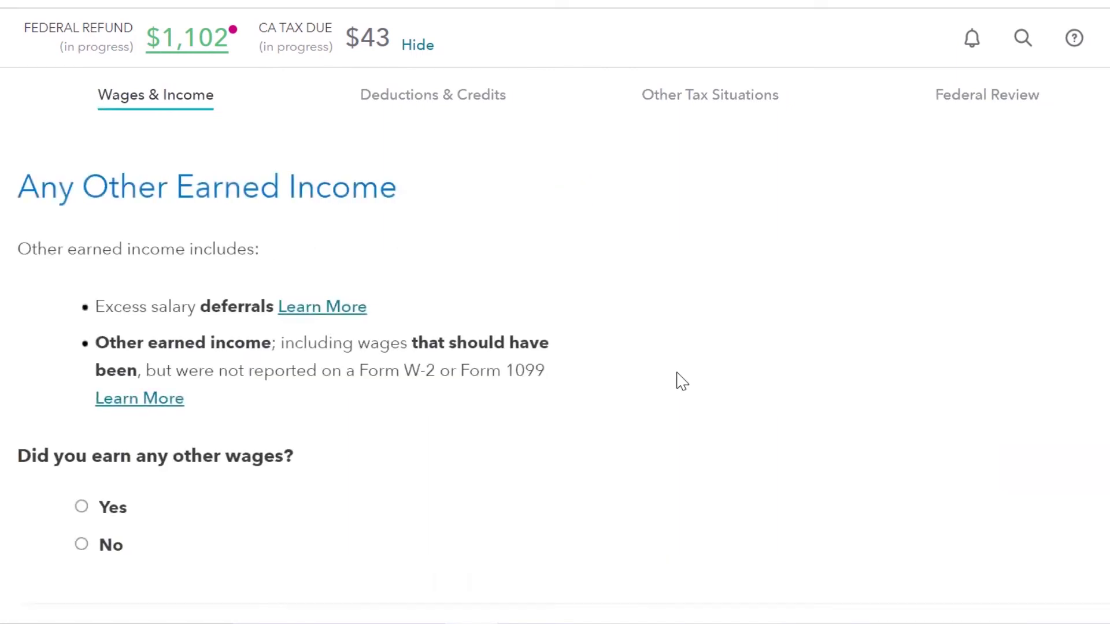
# Answer Yes to having earned any other wages and choose Other as the source of the other earned income
pyautogui.click(81, 508)
pyautogui.scroll(-3, 625, 417)
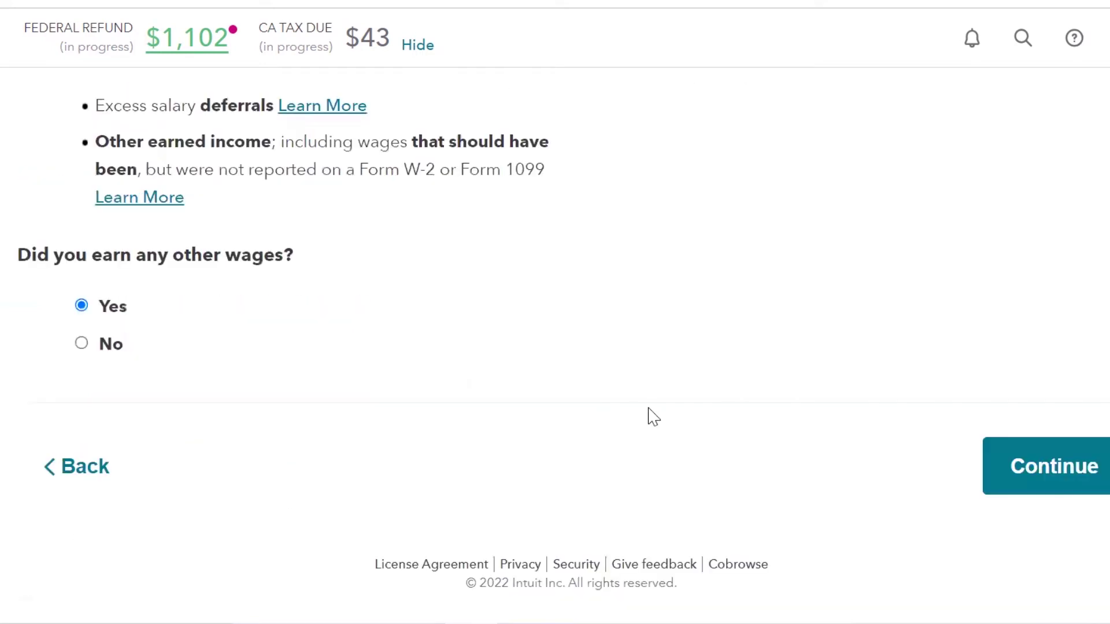
pyautogui.click(1065, 474)
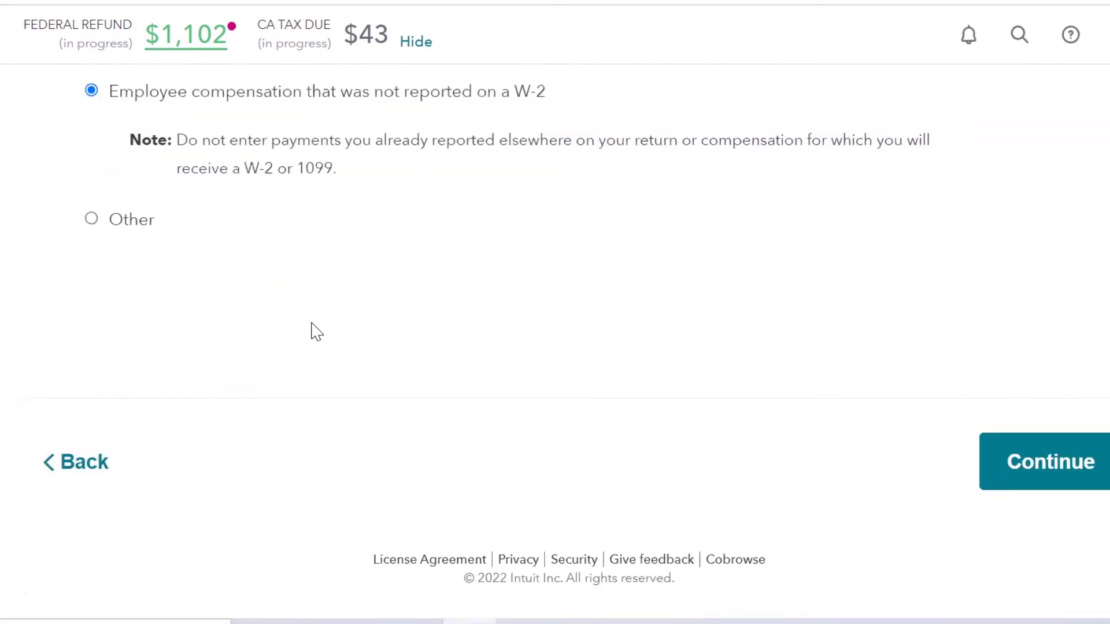
pyautogui.scroll(2, 316, 332)
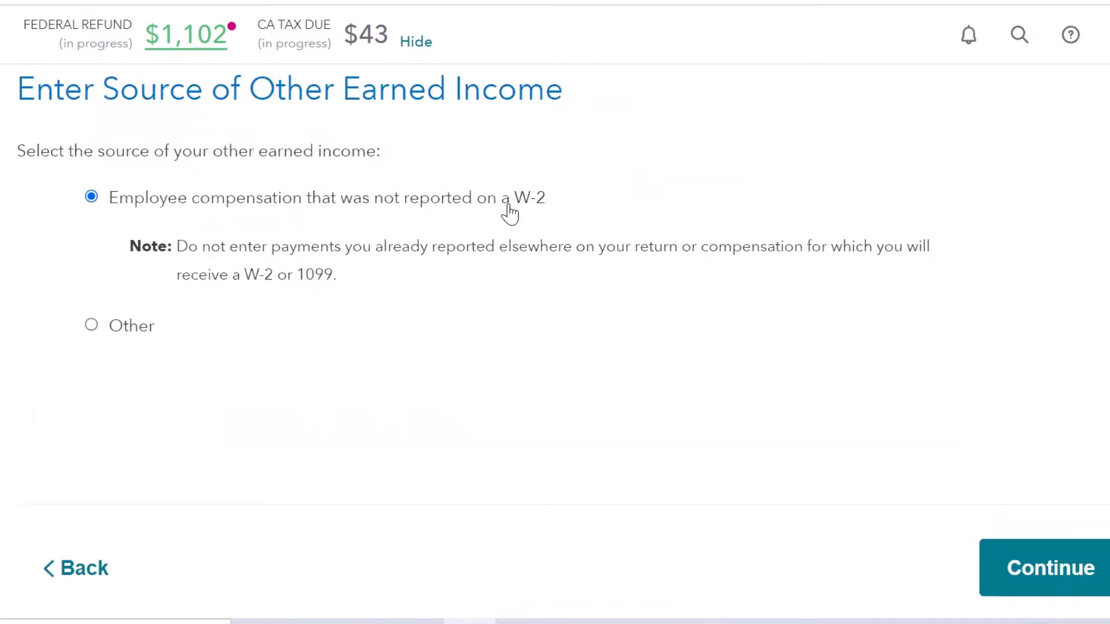
pyautogui.click(92, 325)
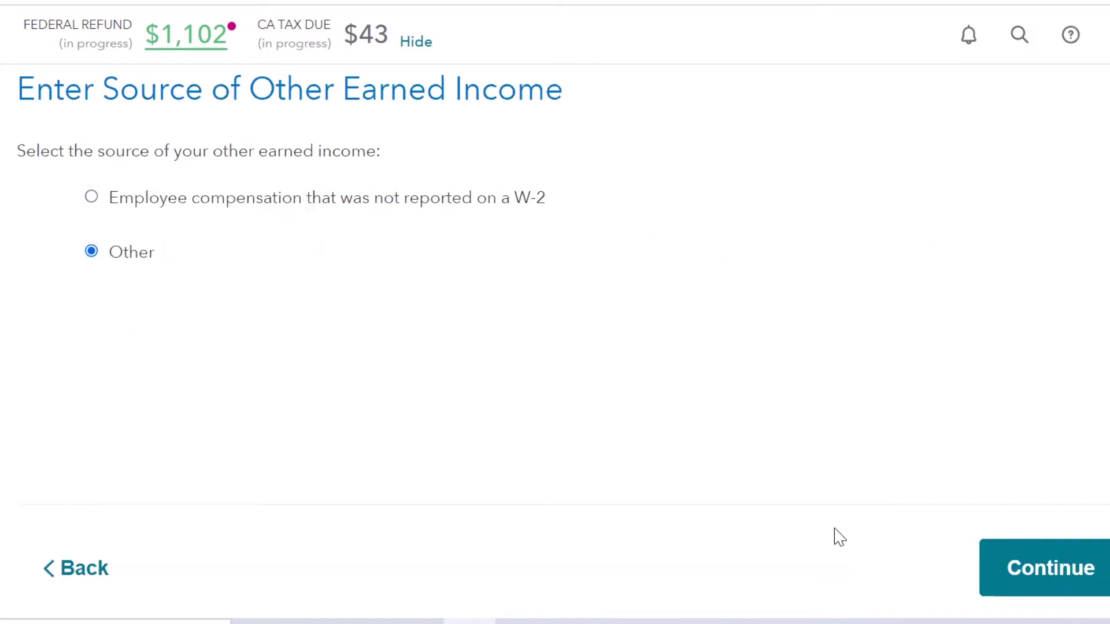
pyautogui.click(1043, 590)
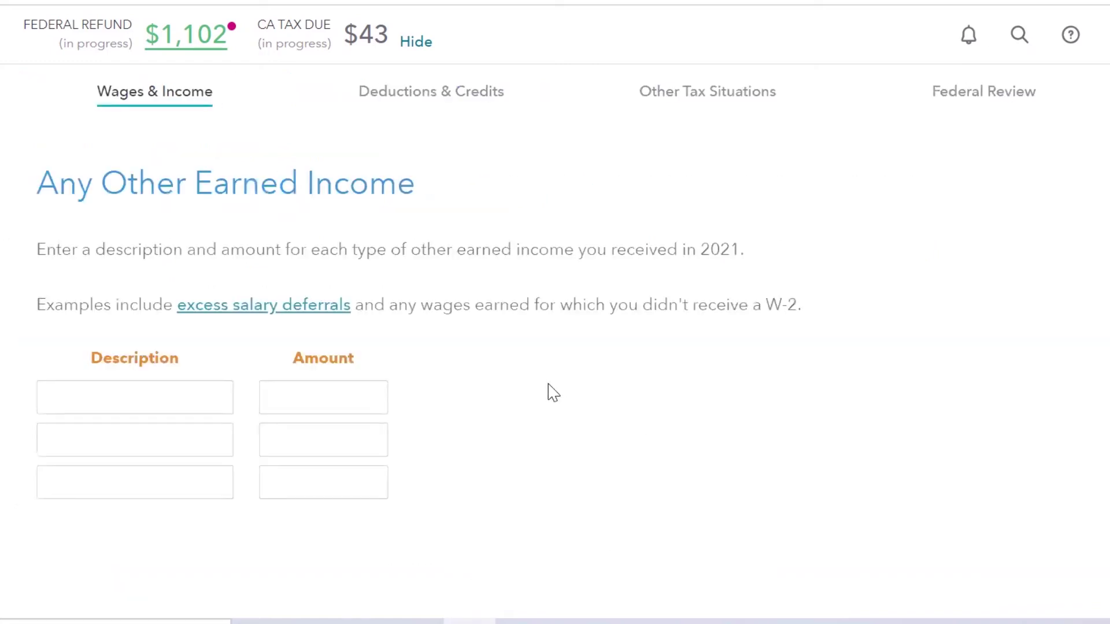
# Fill in the first other earned income entry with the description scholarship and an amount of 15,000
pyautogui.click(138, 392)
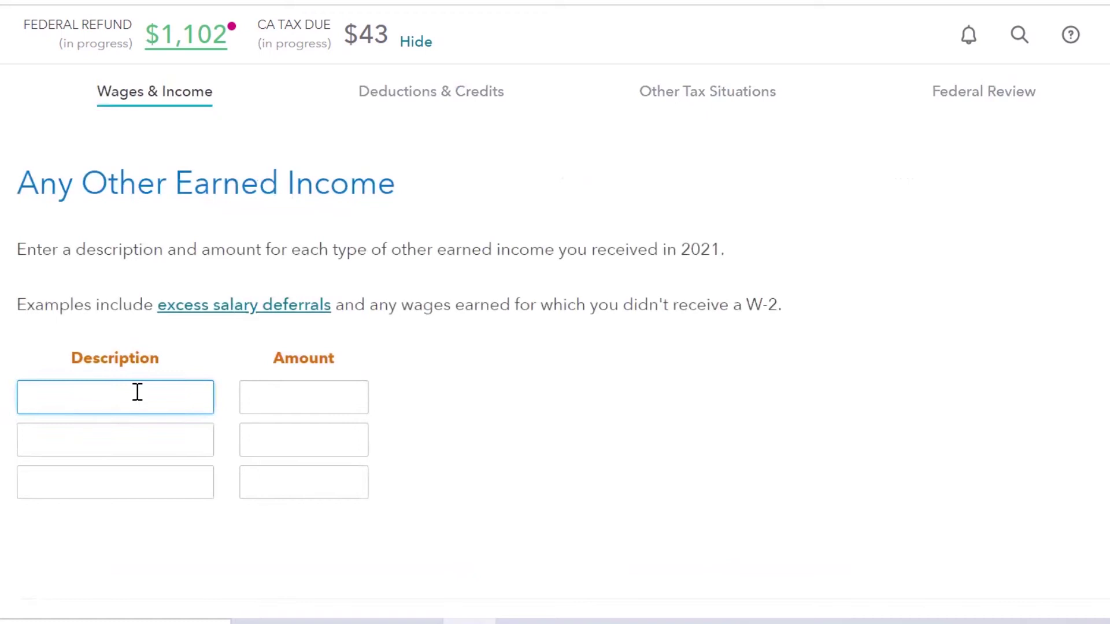
pyautogui.write('scholarship')
pyautogui.press('Tab')
pyautogui.write('1')
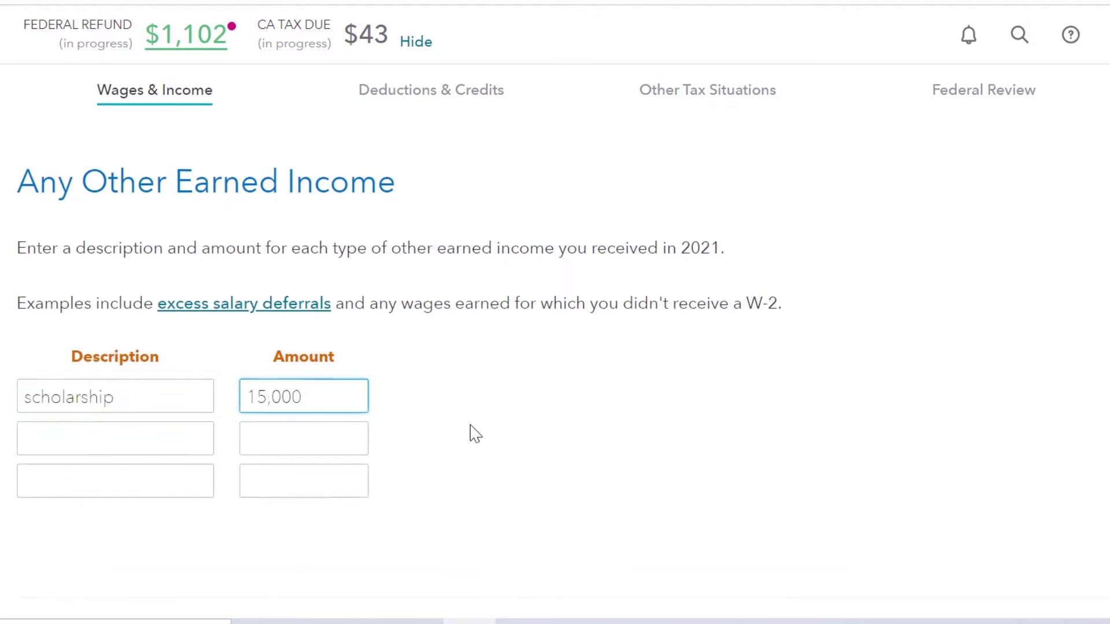
pyautogui.scroll(-2, 596, 456)
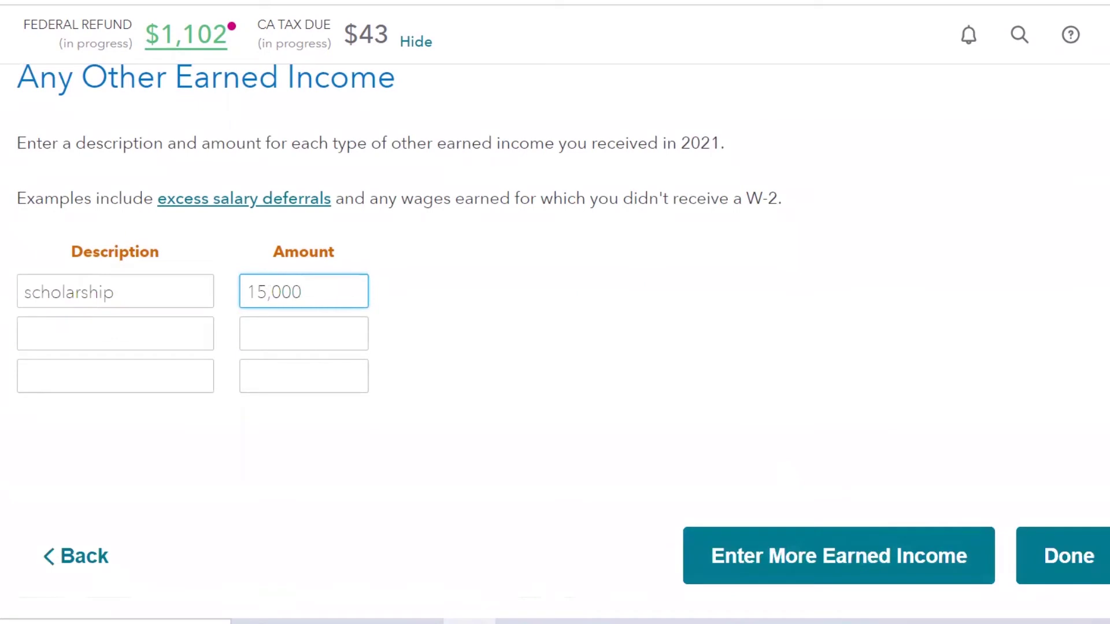
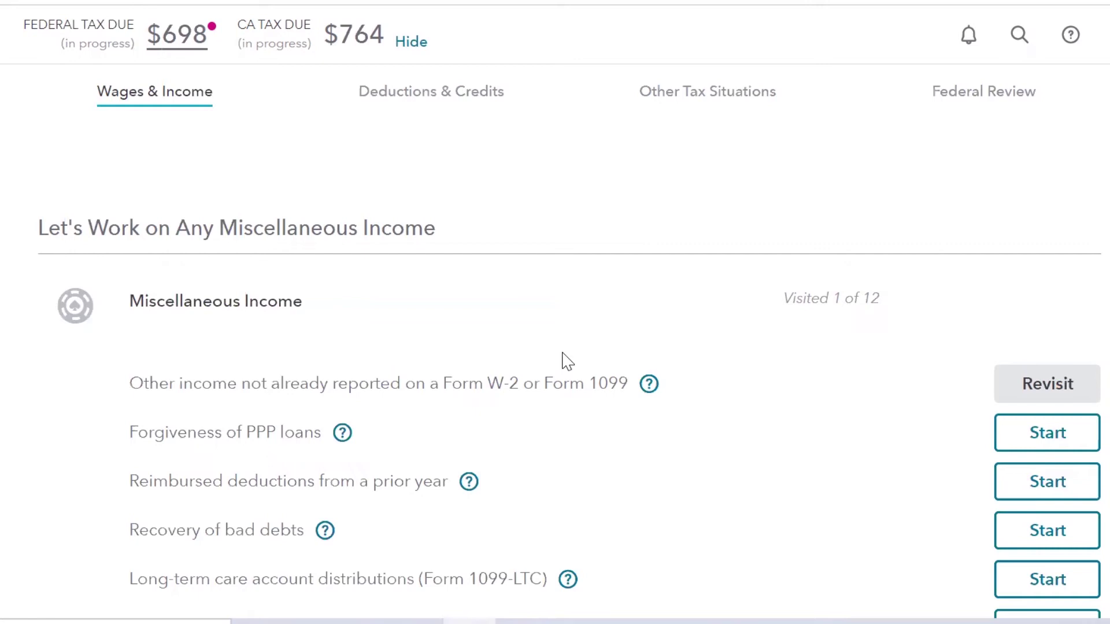
# Switch to the federal deductions and credits and open Income Taxes Paid under Estimates and Other Taxes Paid
pyautogui.click(418, 96)
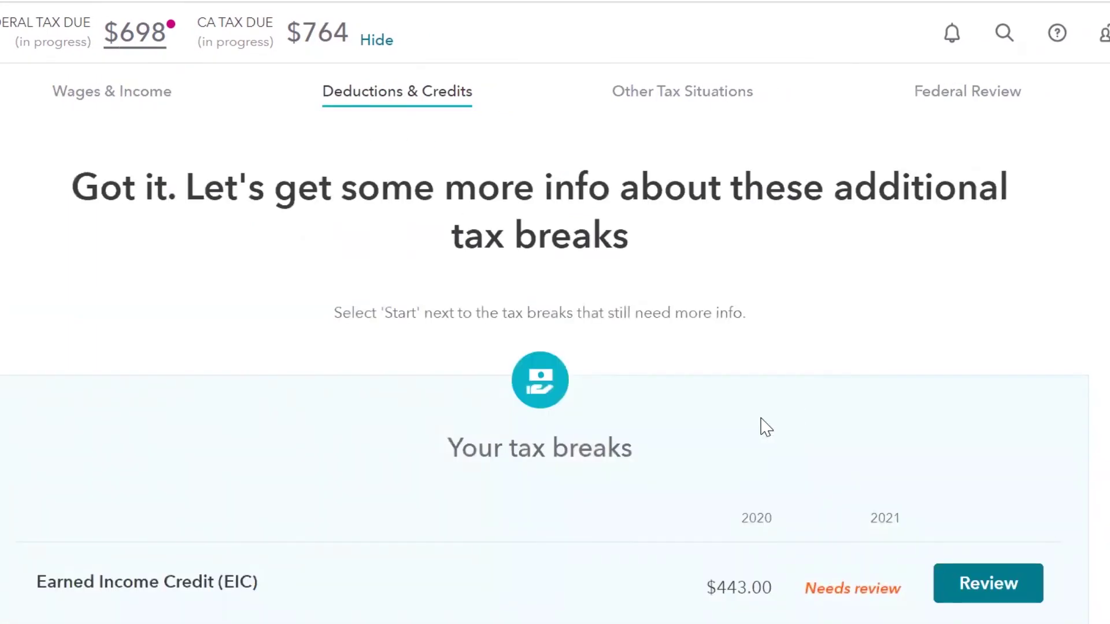
pyautogui.scroll(-5, 766, 427)
pyautogui.scroll(-10, 766, 427)
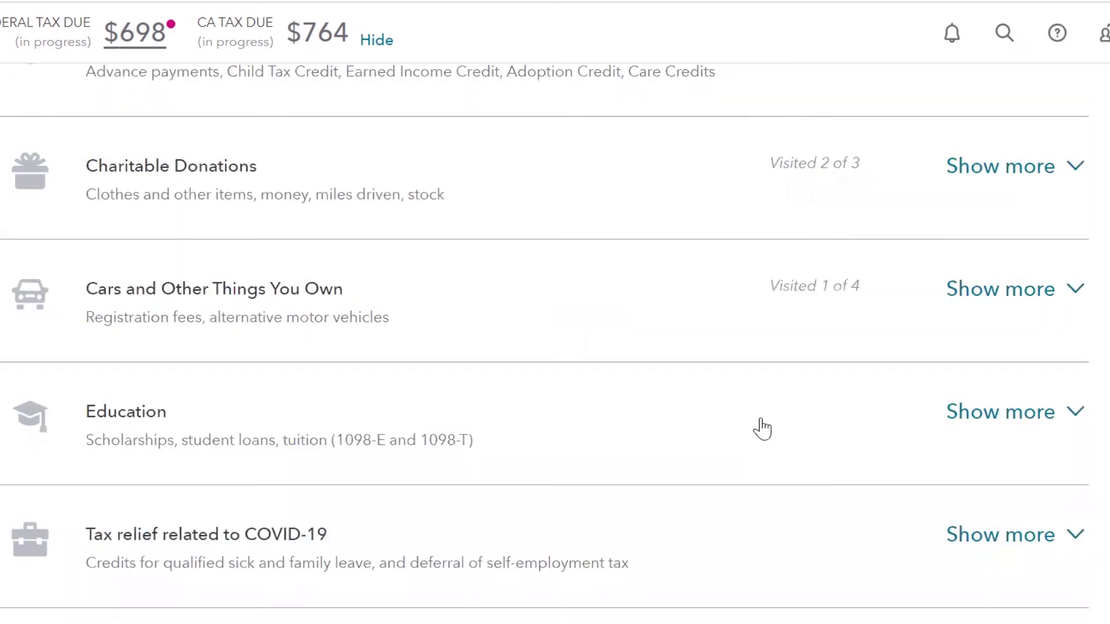
pyautogui.scroll(-4, 762, 429)
pyautogui.scroll(-3, 761, 429)
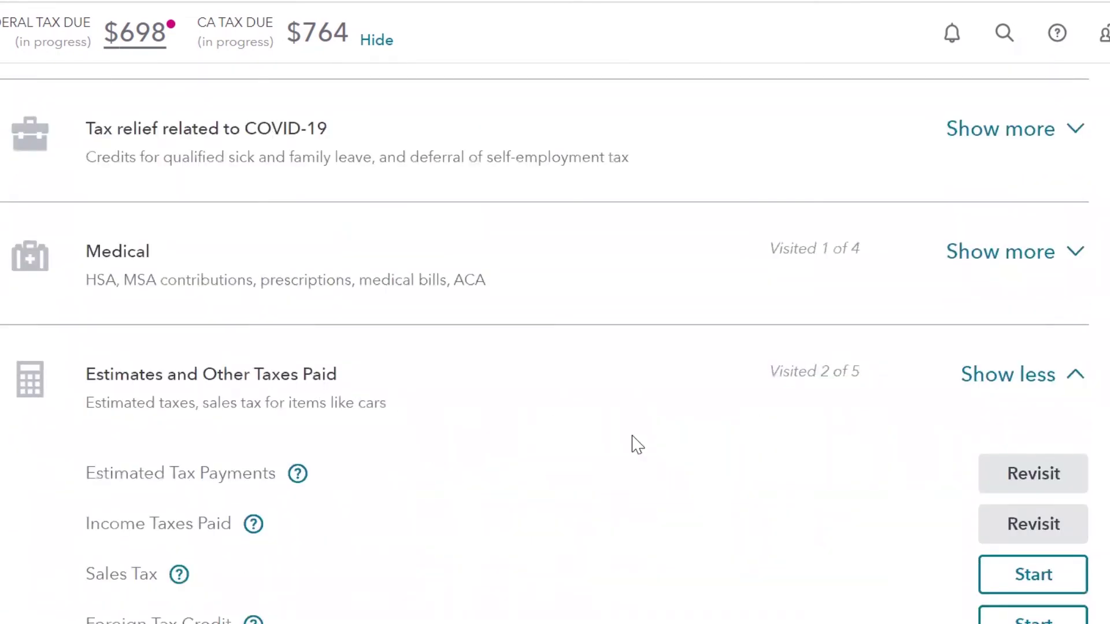
pyautogui.scroll(-2, 1052, 275)
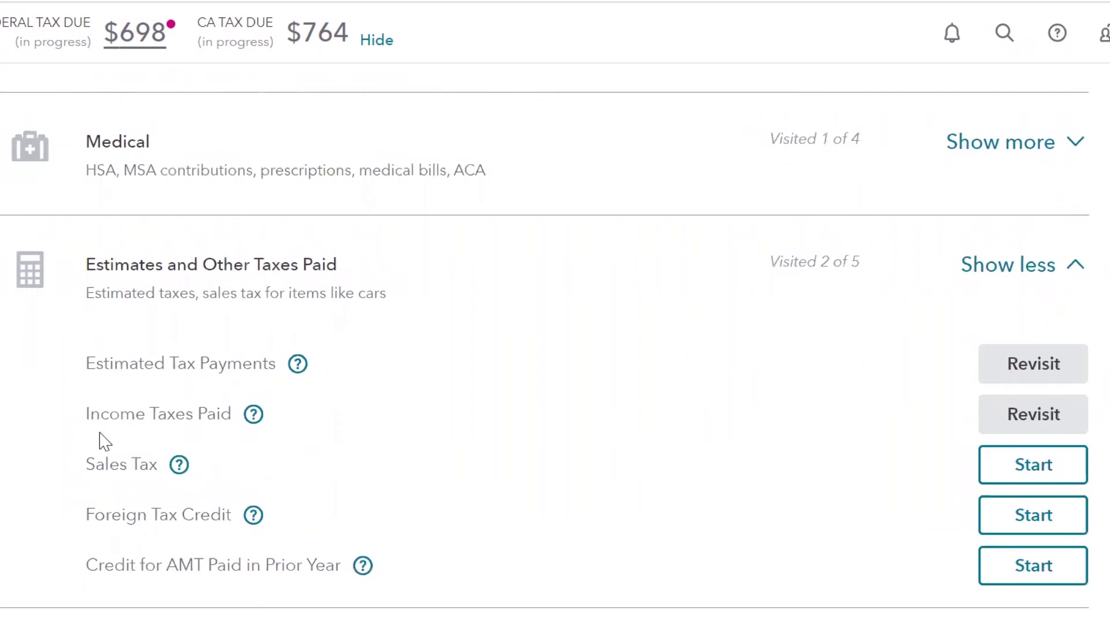
pyautogui.click(1028, 421)
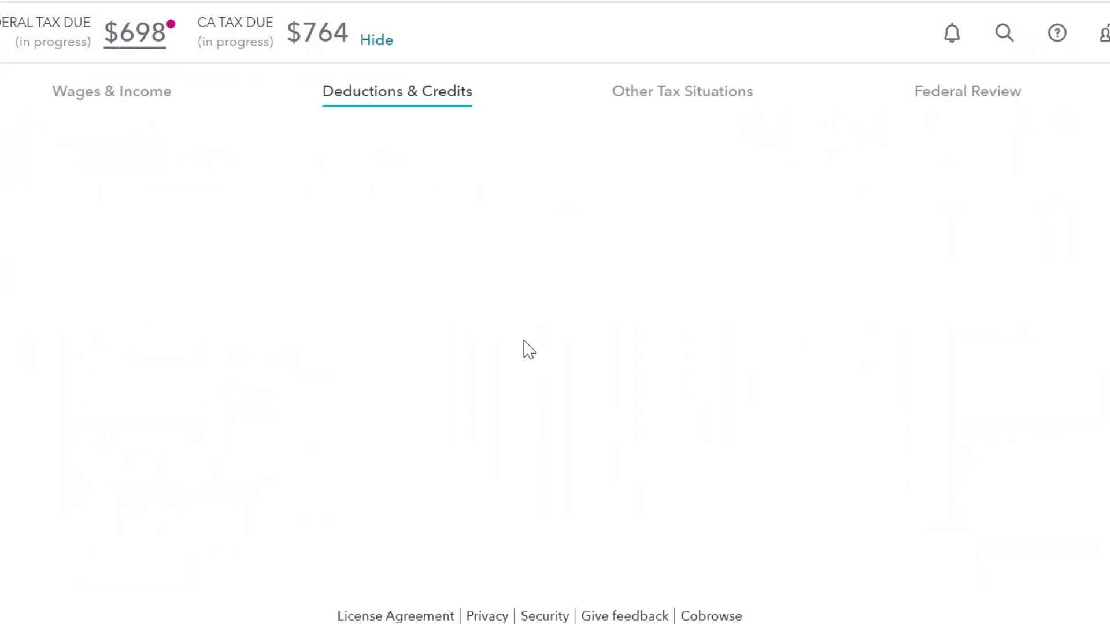
# Start the entry for withholding not already entered on a W-2 or 1099 and answer Yes to having such withholding
pyautogui.scroll(-4, 518, 344)
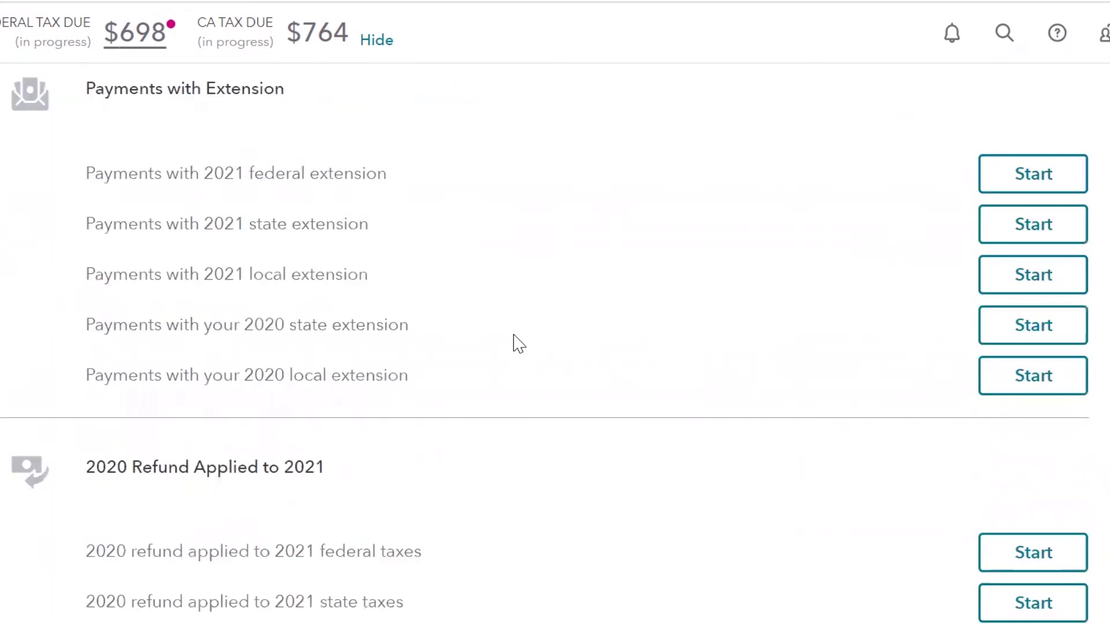
pyautogui.scroll(-4, 518, 344)
pyautogui.scroll(-5, 519, 344)
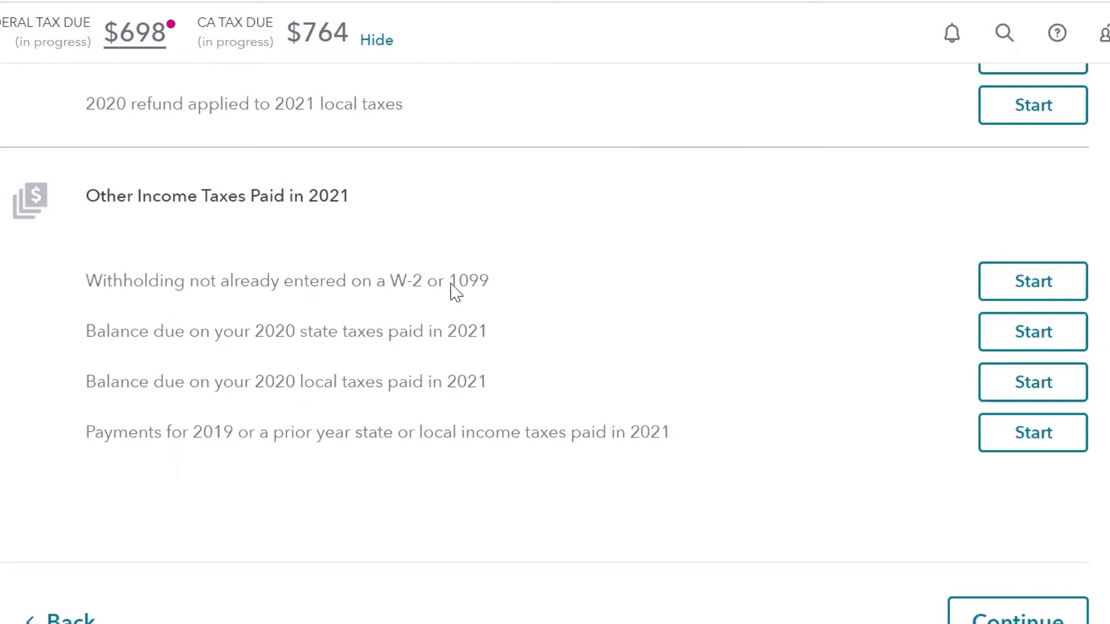
pyautogui.click(1042, 285)
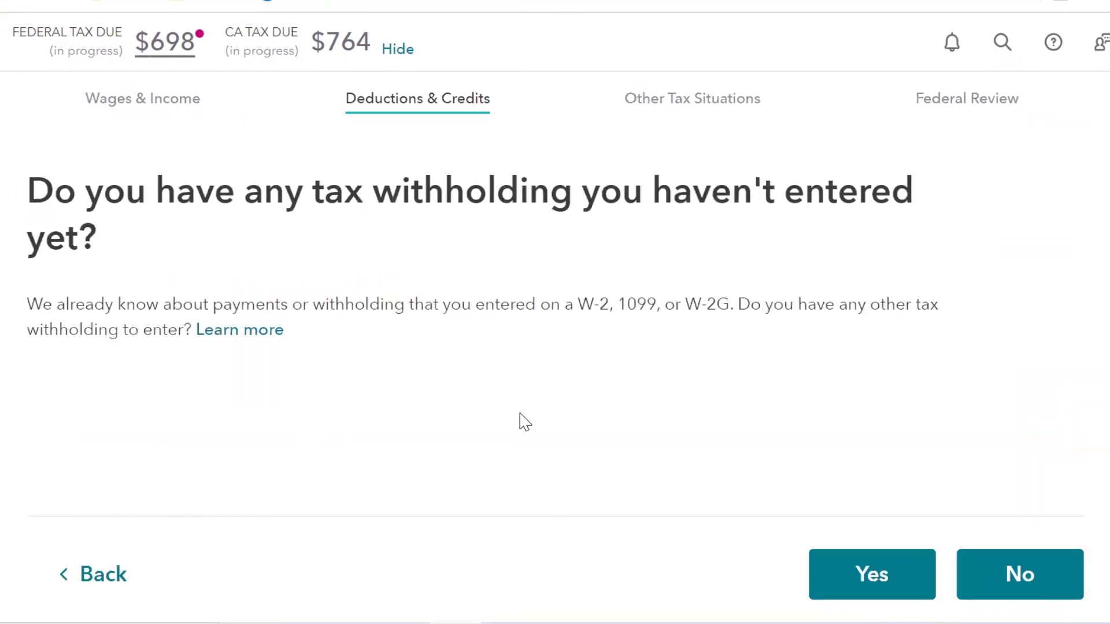
pyautogui.click(864, 569)
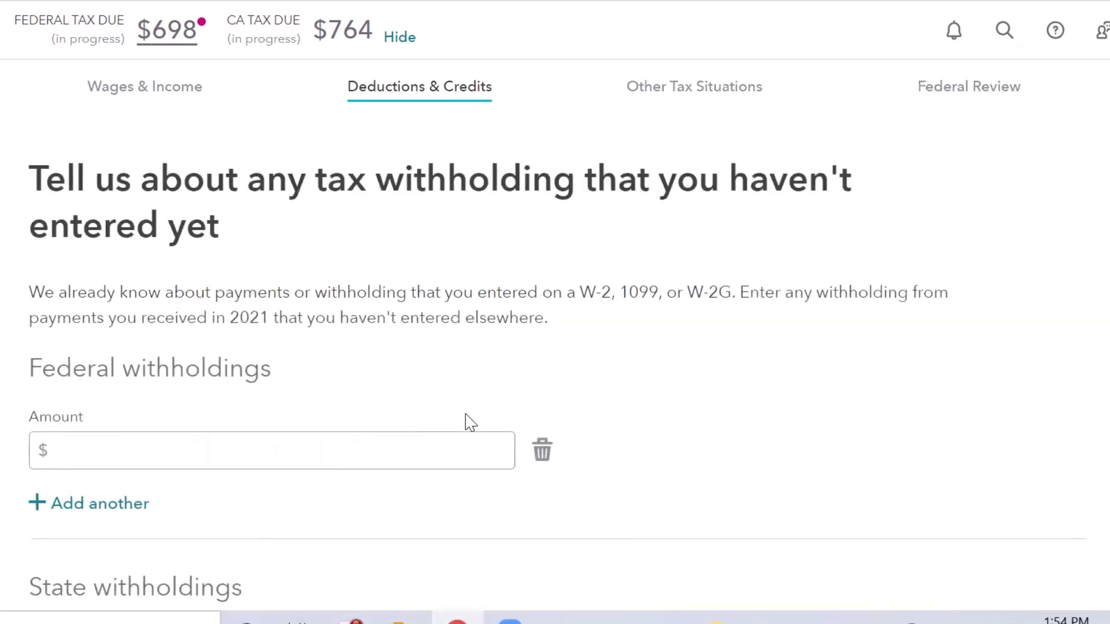
# Enter 1,995 as the federal withholding amount, leave the state and locality withholdings blank, and continue
pyautogui.click(225, 448)
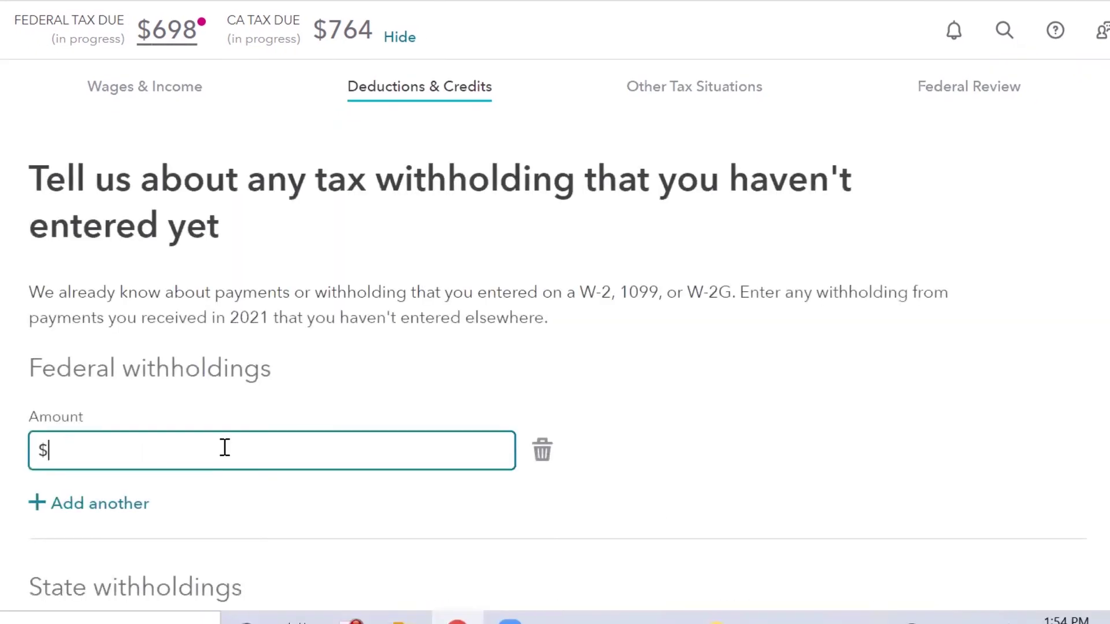
pyautogui.write('1,995')
pyautogui.scroll(-5, 224, 449)
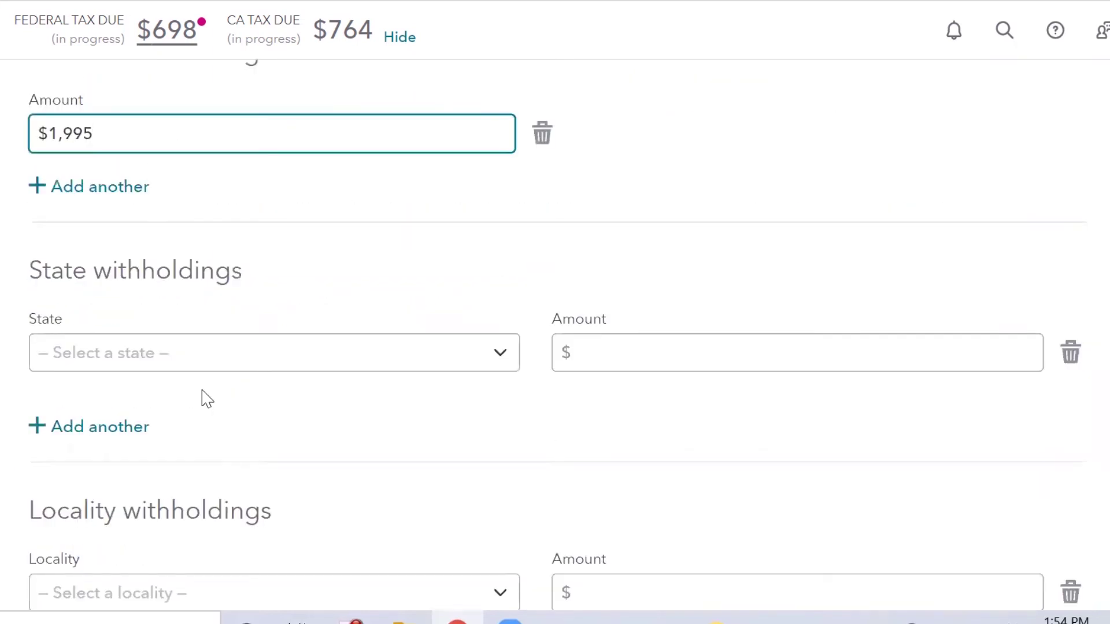
pyautogui.scroll(-2, 192, 379)
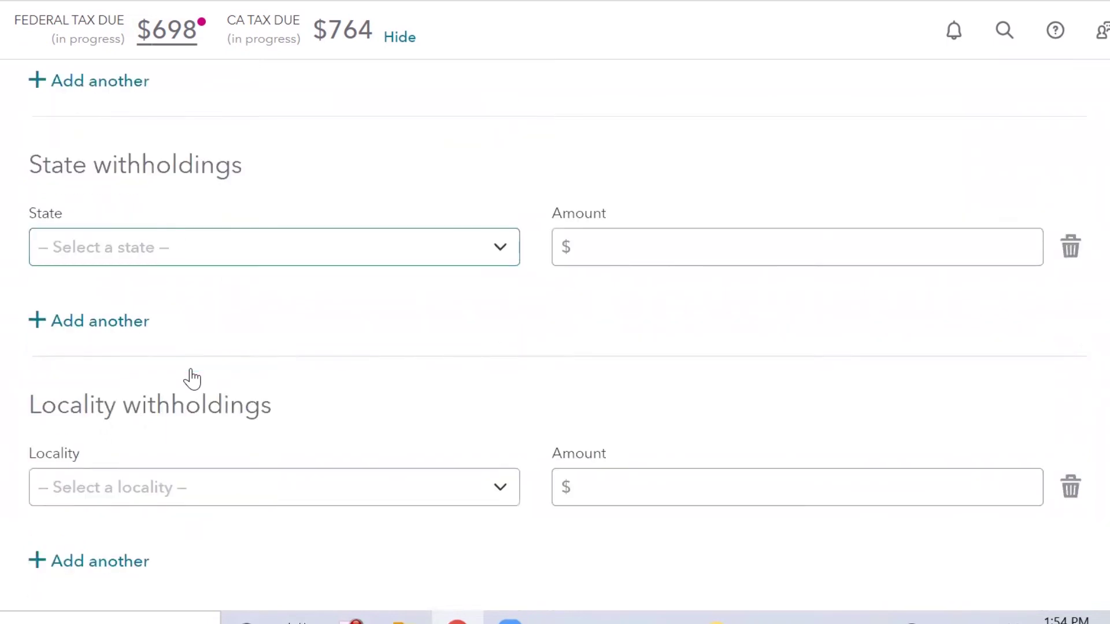
pyautogui.scroll(-4, 192, 378)
pyautogui.click(1055, 486)
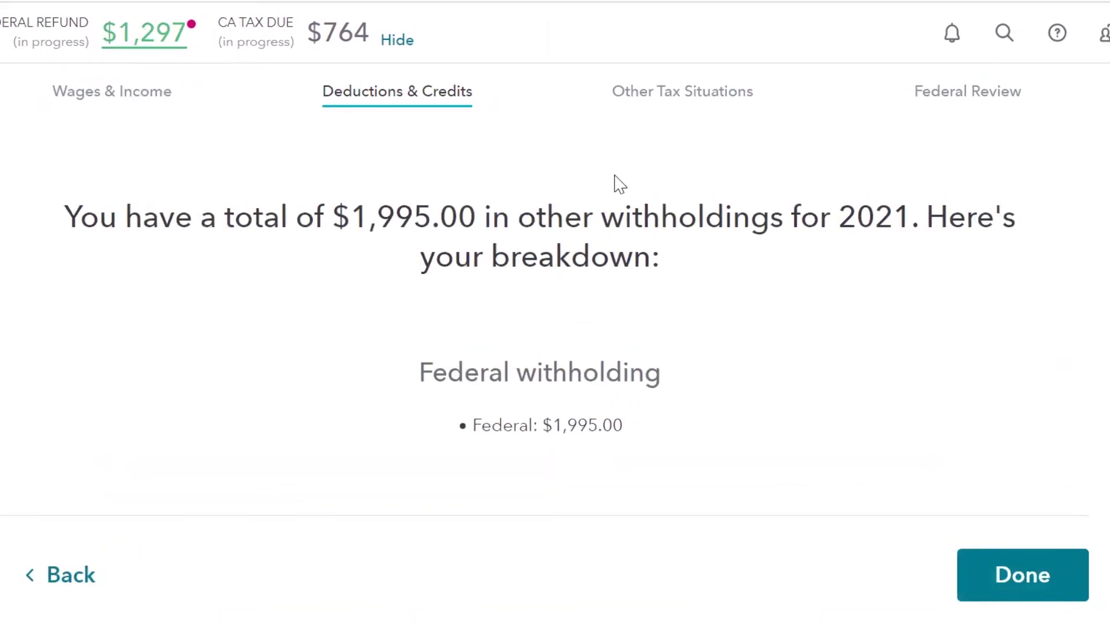
# Finish the other withholdings breakdown and leave Income Taxes Paid for the tax breaks overview
pyautogui.click(1019, 597)
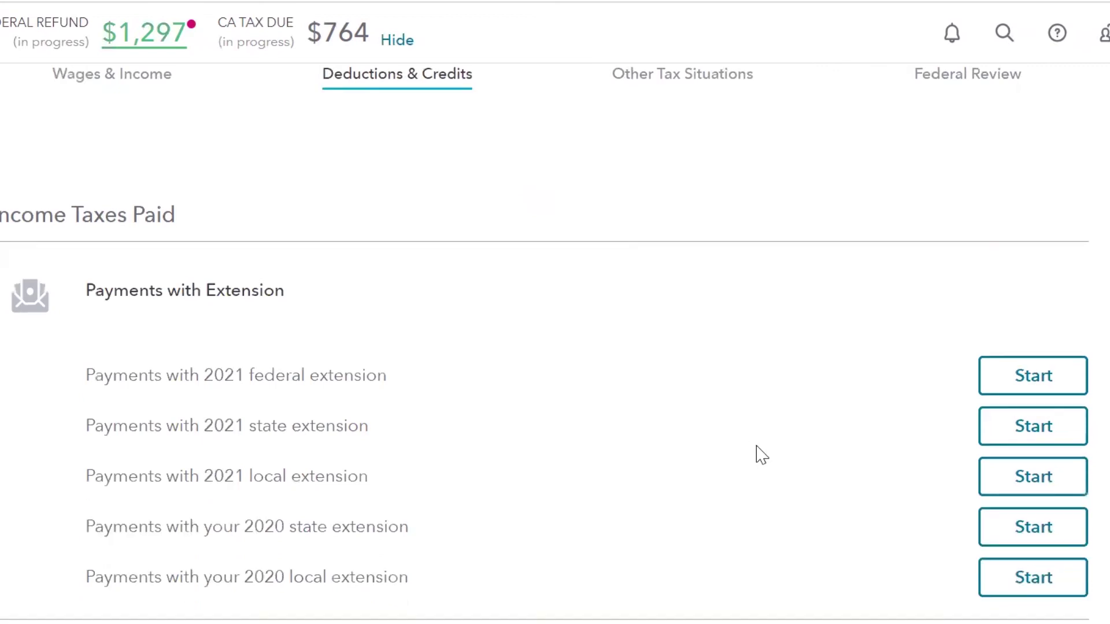
pyautogui.scroll(-10, 756, 454)
pyautogui.click(1016, 509)
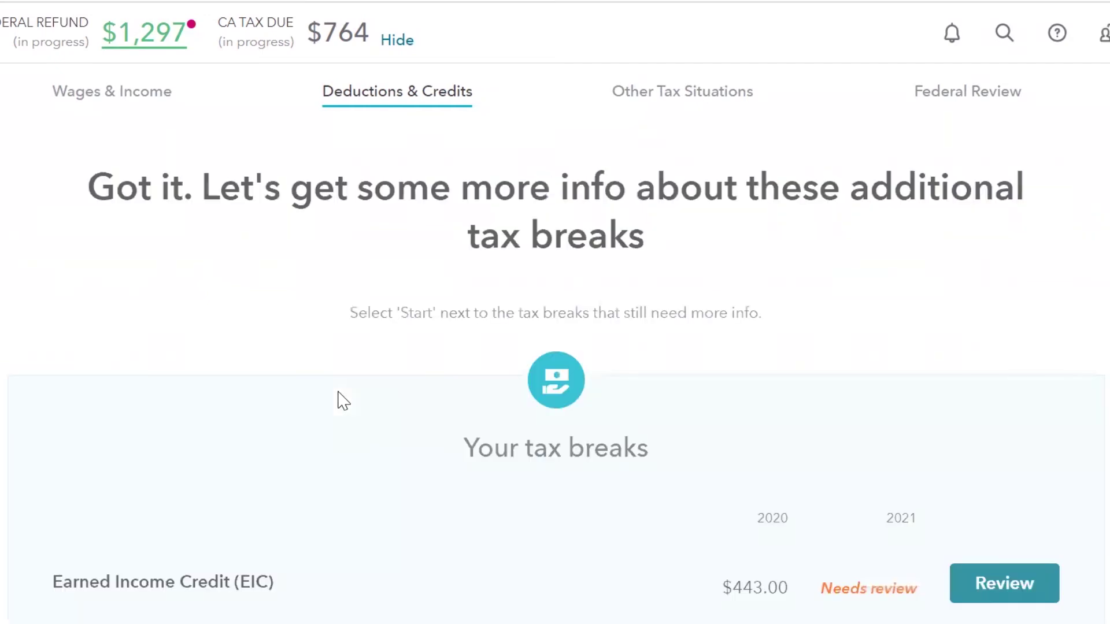
# Open the 2021 tax summary from the Tools Center and examine the income, deduction, tax and payment lines
pyautogui.scroll(-5, 343, 400)
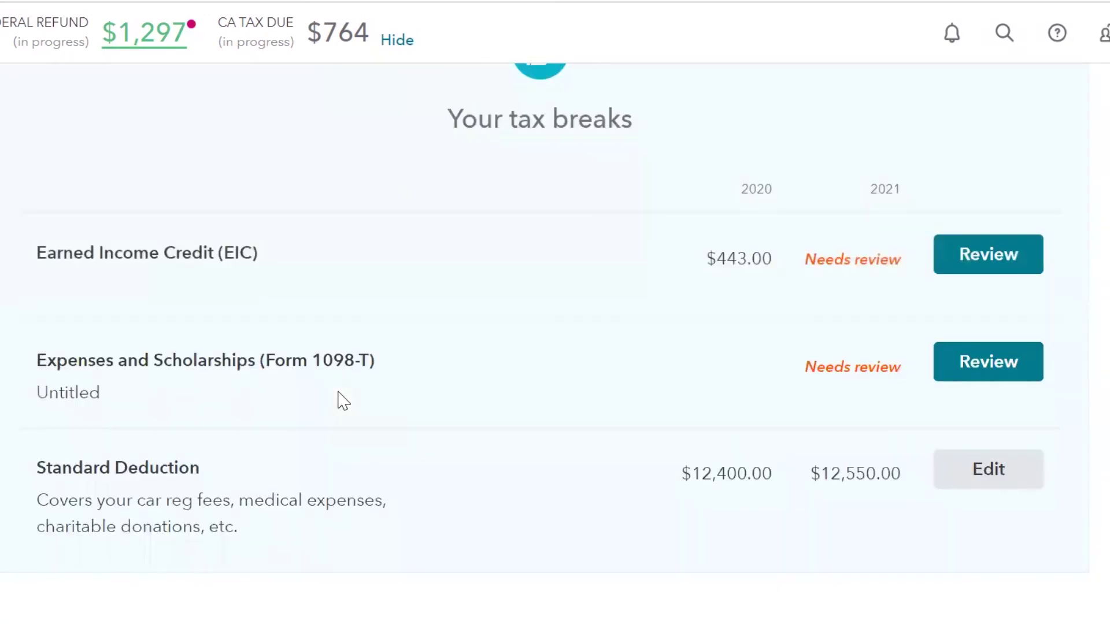
pyautogui.scroll(-4, 343, 400)
pyautogui.scroll(-1, 340, 402)
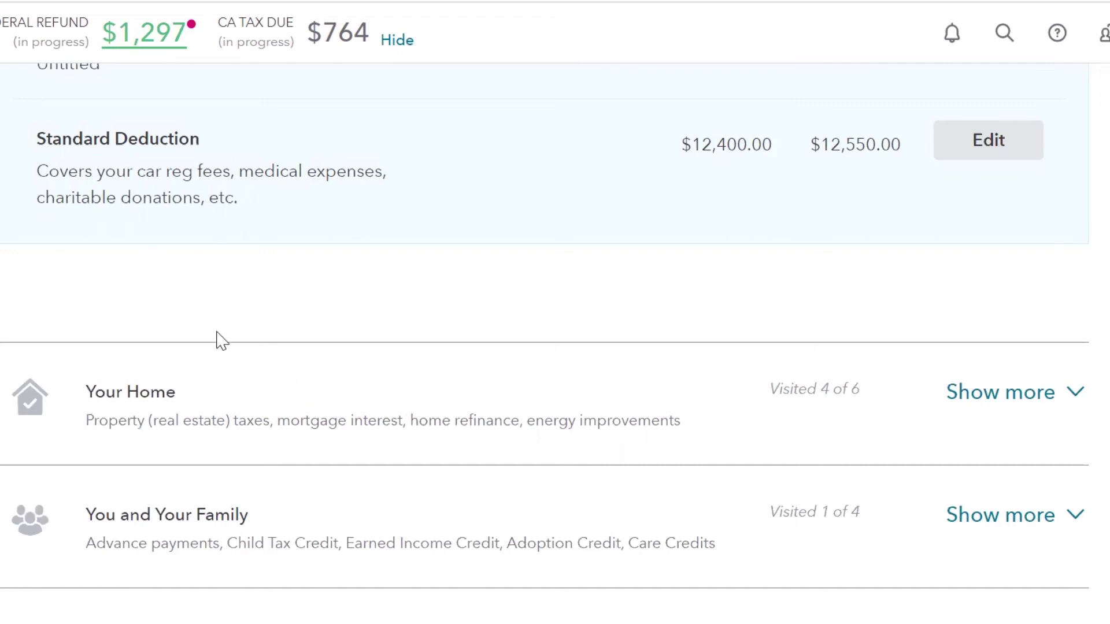
pyautogui.scroll(-2, 42, 345)
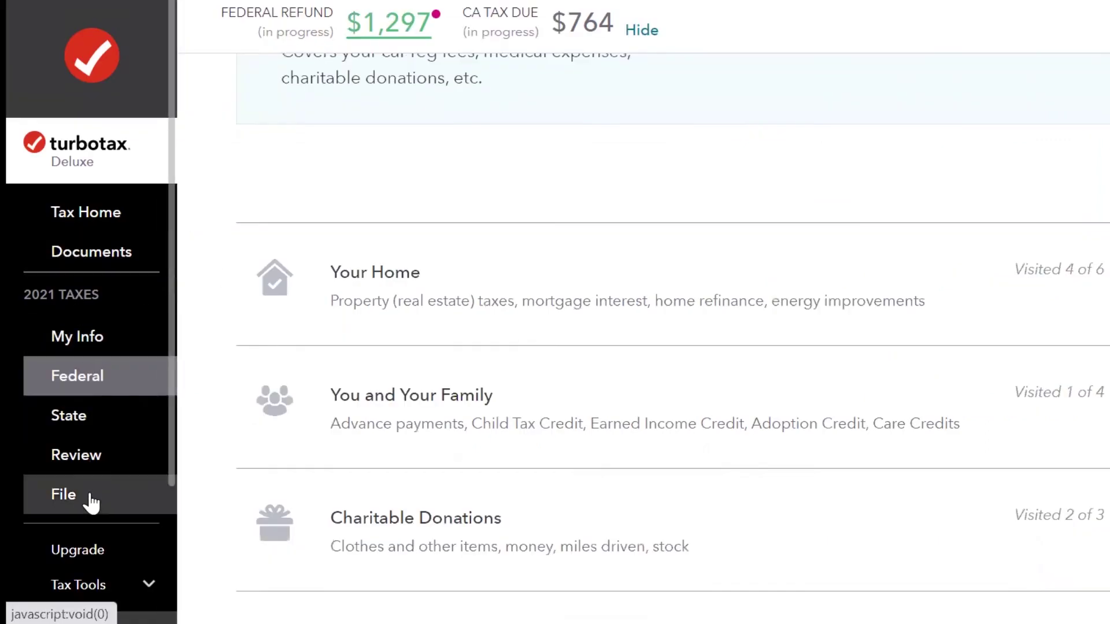
pyautogui.scroll(-3, 93, 474)
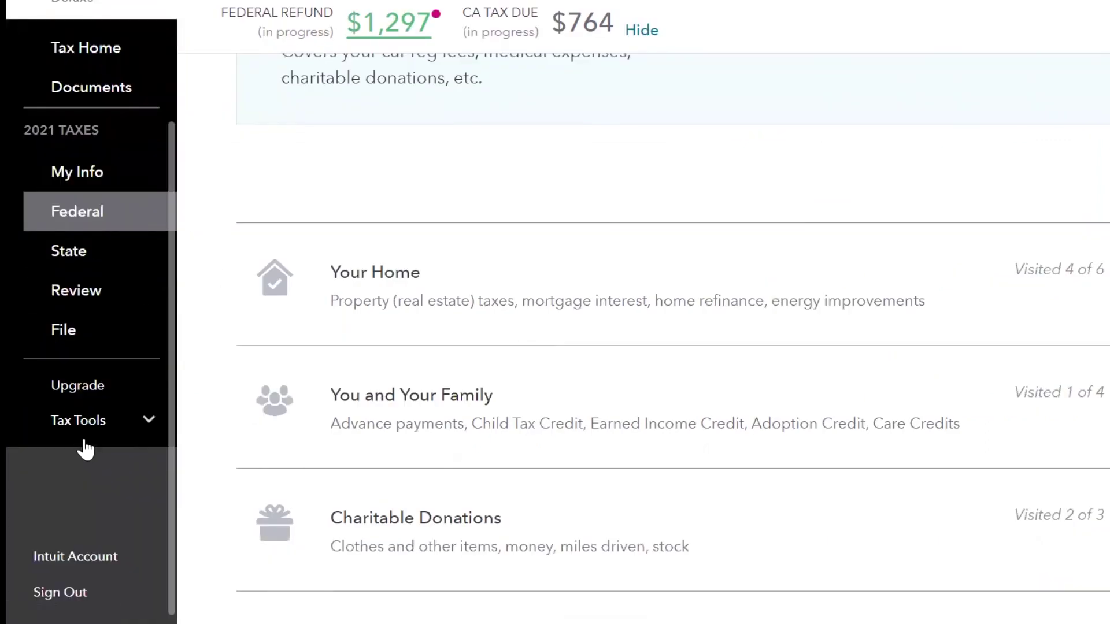
pyautogui.click(80, 435)
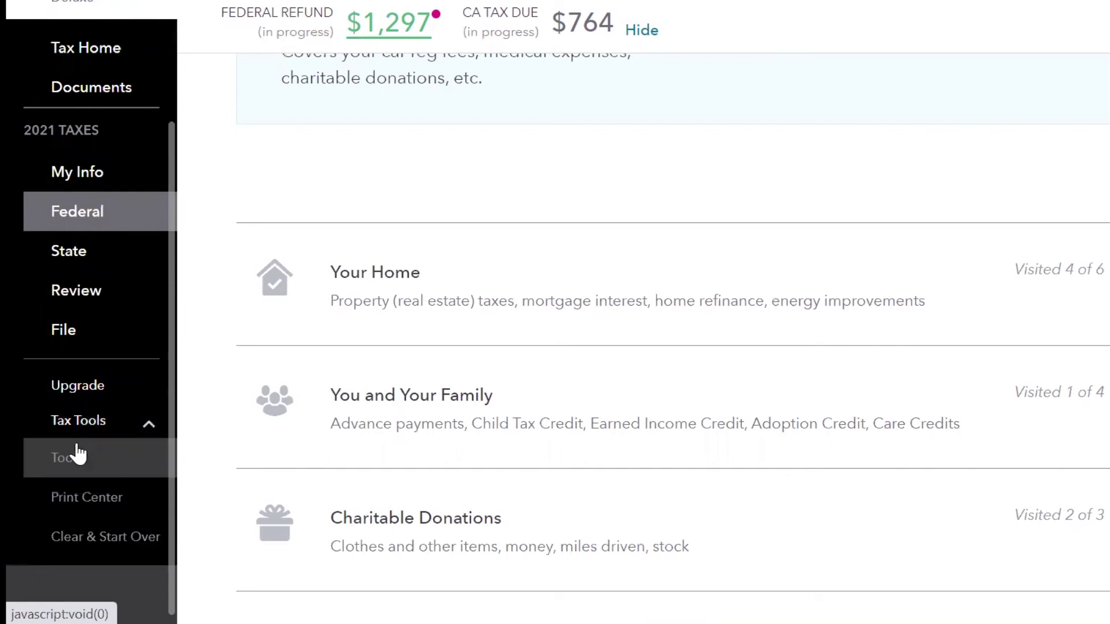
pyautogui.click(71, 453)
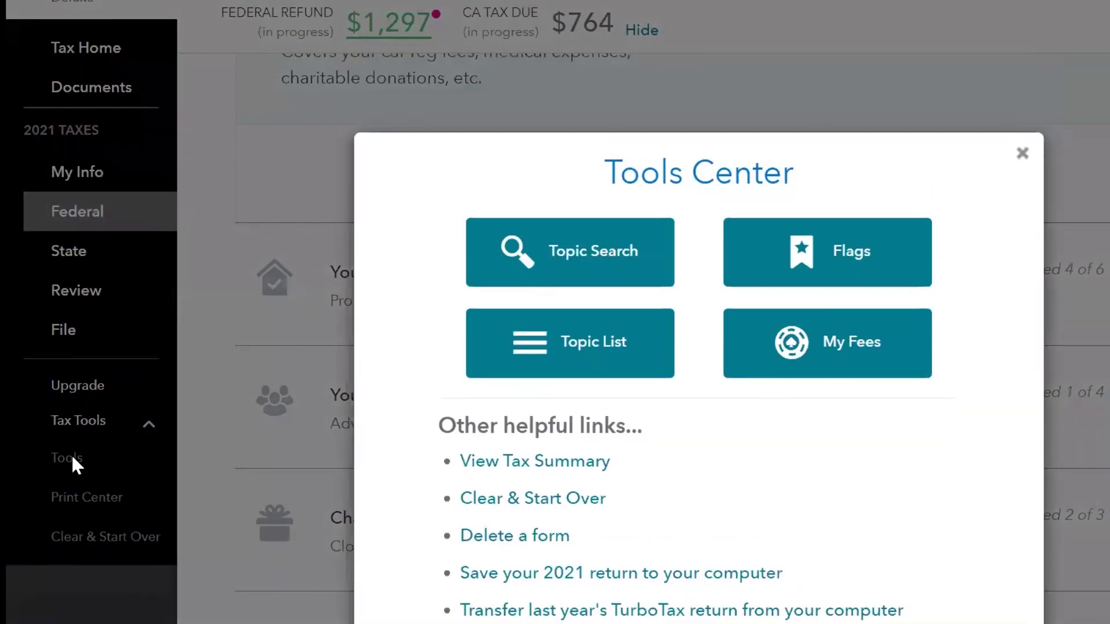
pyautogui.click(524, 476)
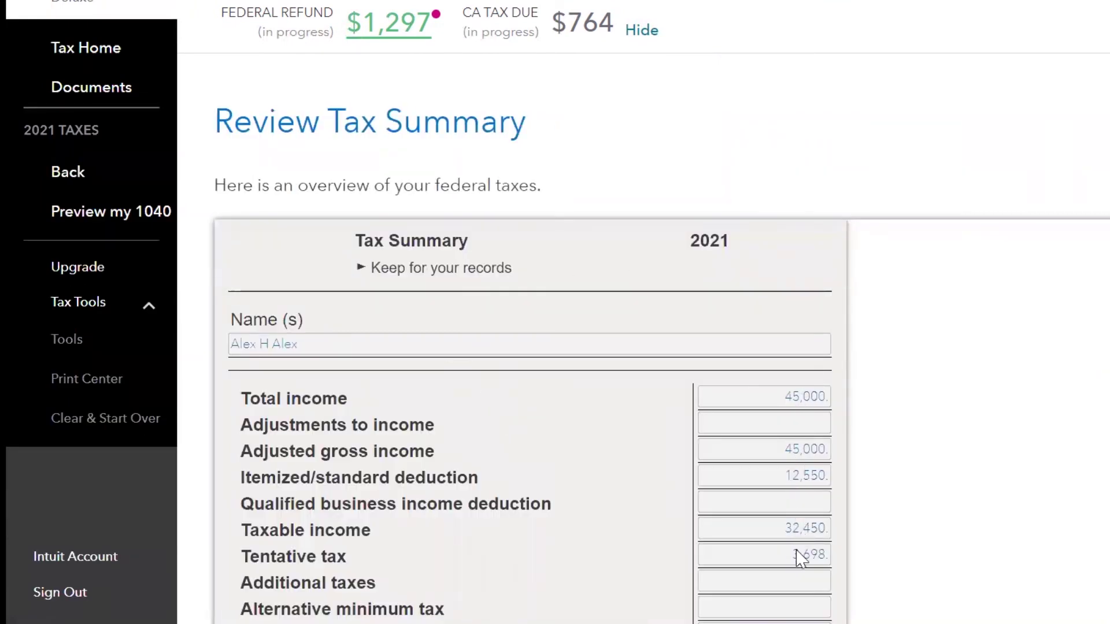
pyautogui.scroll(-2, 916, 569)
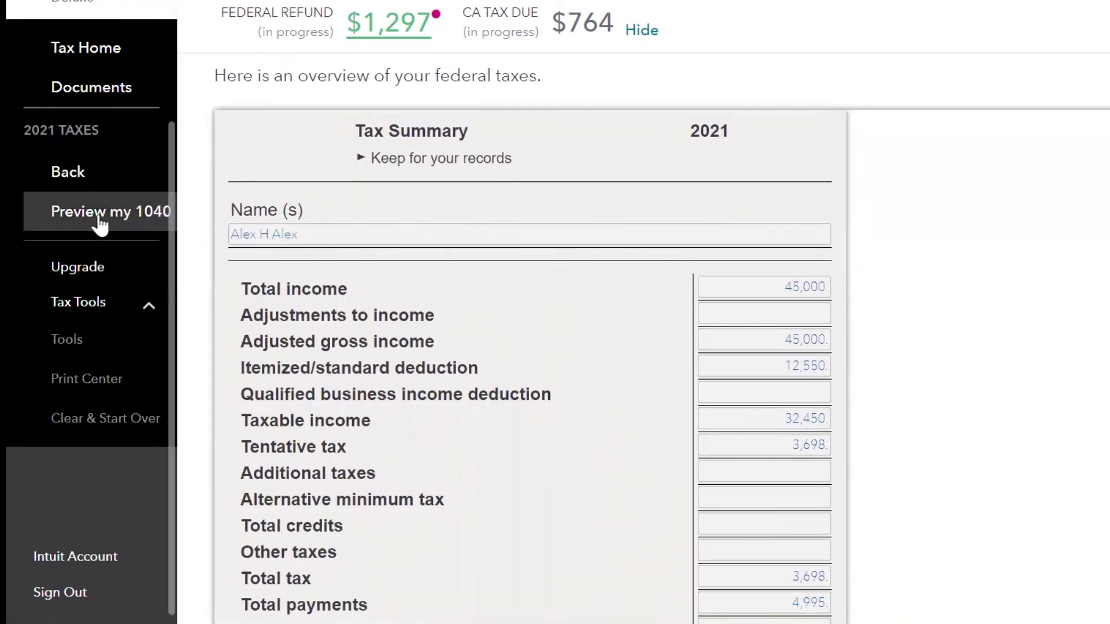
# Preview the federal Form 1040 and examine the wages on line 1 and the income totals on lines 8 to 11
pyautogui.click(53, 218)
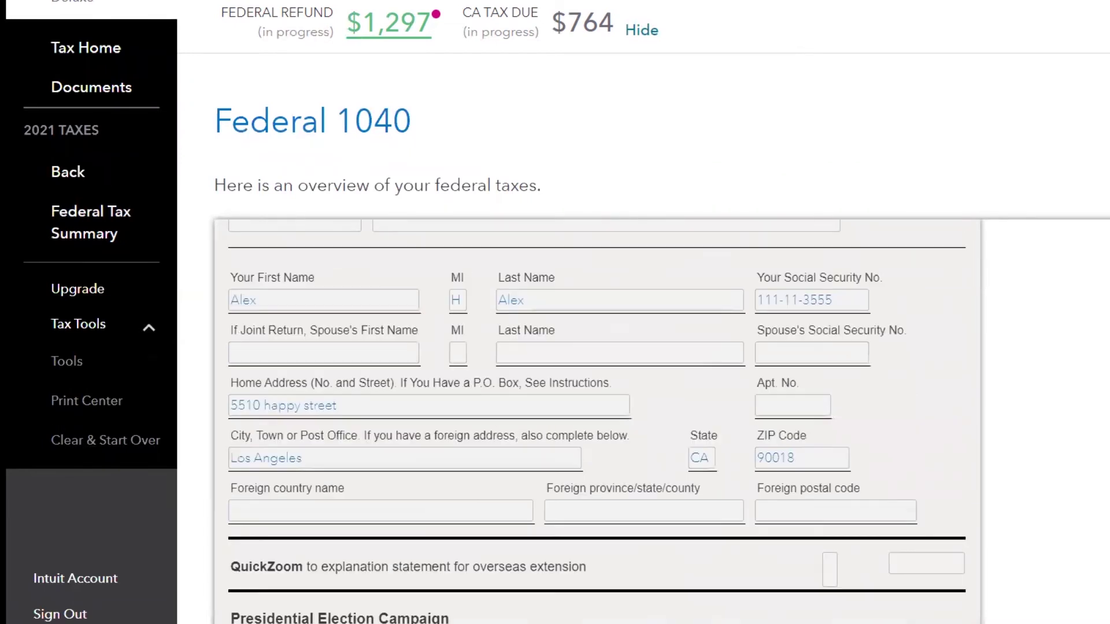
pyautogui.scroll(-7, 596, 422)
pyautogui.scroll(-5, 596, 422)
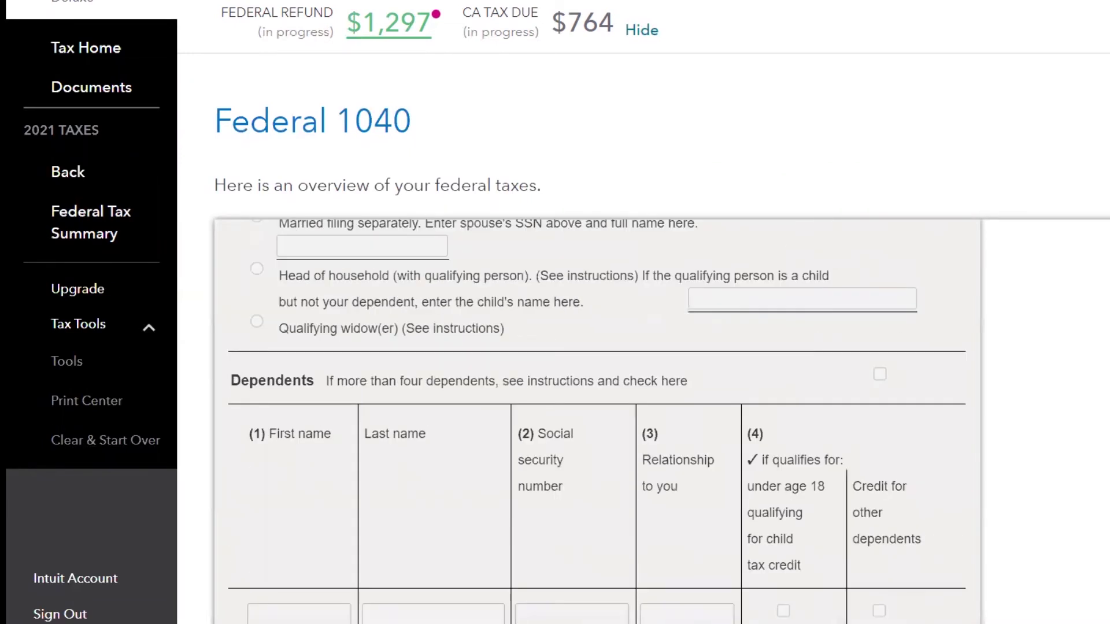
pyautogui.scroll(-3, 596, 422)
pyautogui.scroll(-6, 595, 422)
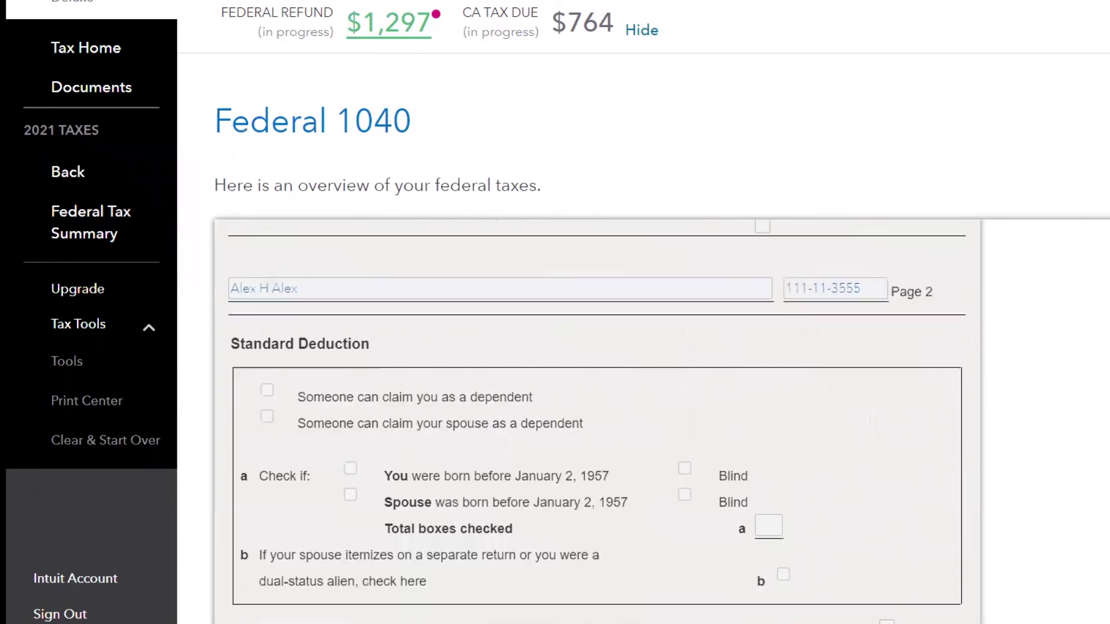
pyautogui.scroll(-2, 595, 422)
pyautogui.scroll(-4, 596, 422)
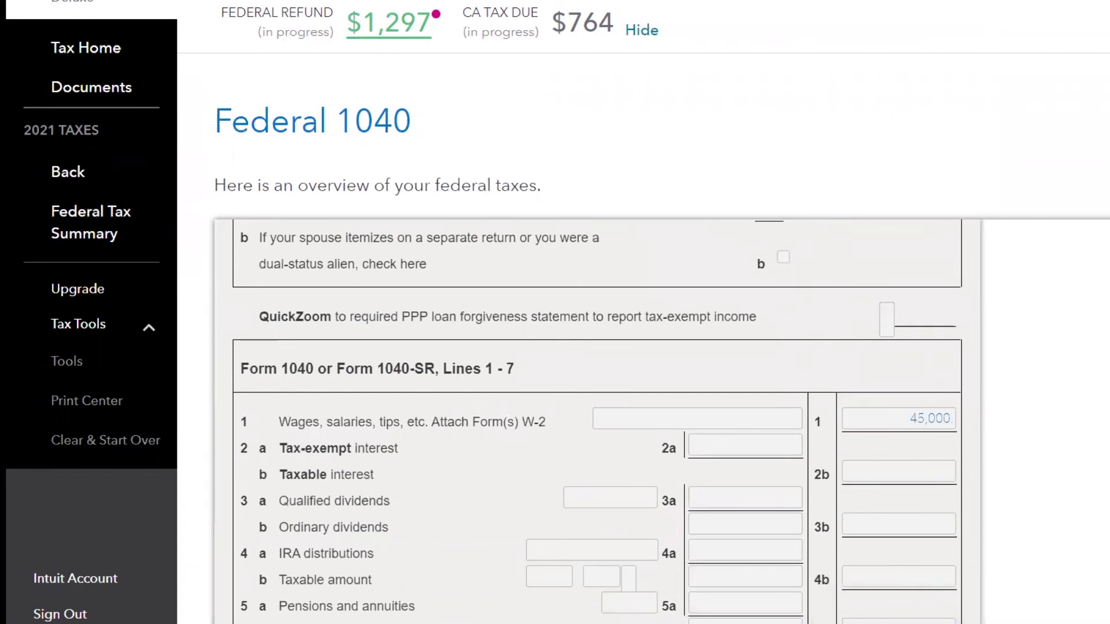
pyautogui.scroll(-2, 596, 422)
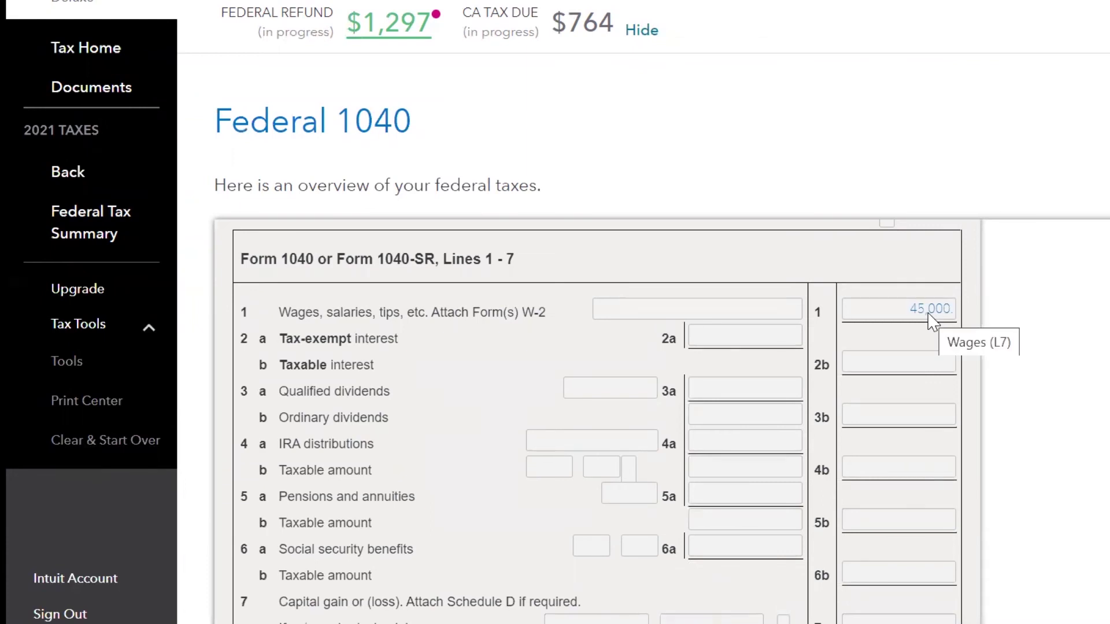
pyautogui.scroll(-5, 932, 320)
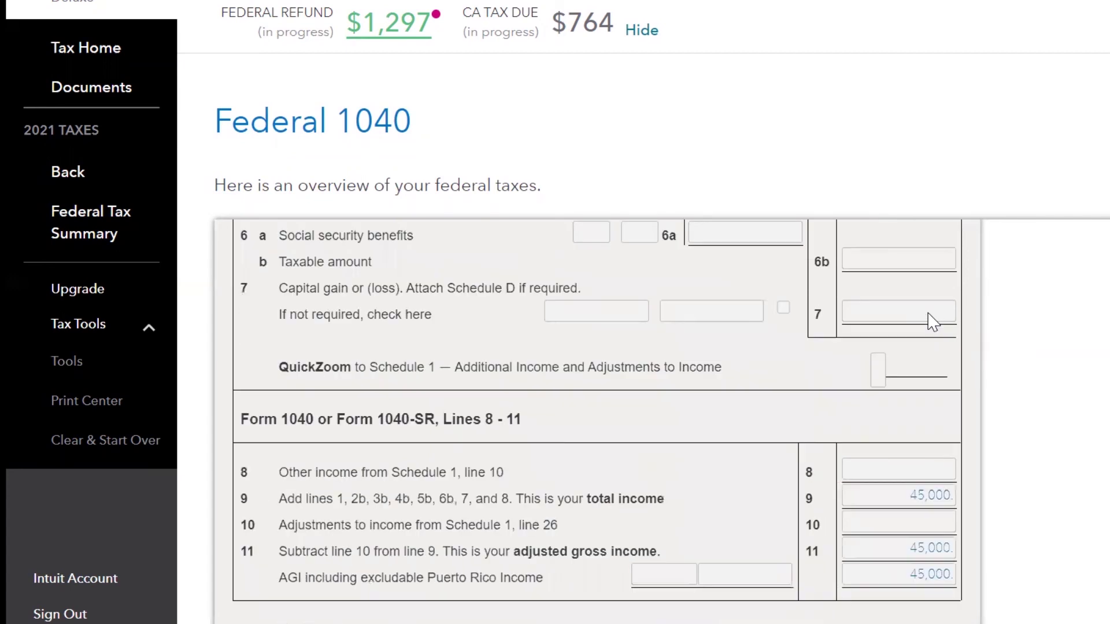
pyautogui.scroll(-2, 932, 321)
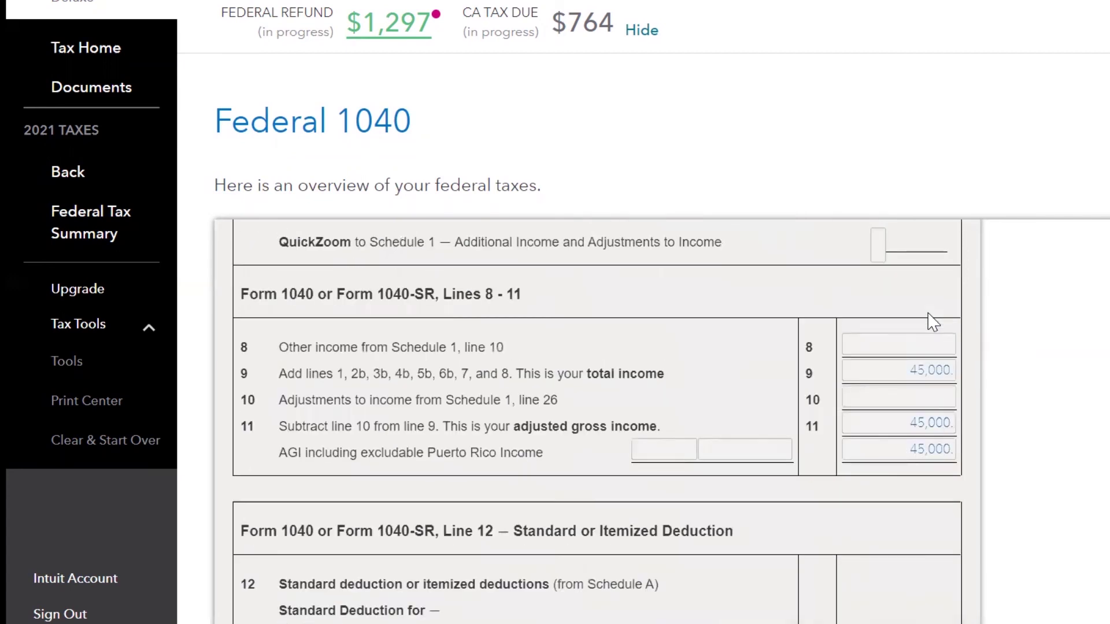
# Examine the 1040 preview from the line 12 standard deduction through taxable income and total tax to the federal withholding on line 25
pyautogui.scroll(-5, 933, 322)
pyautogui.scroll(-3, 850, 341)
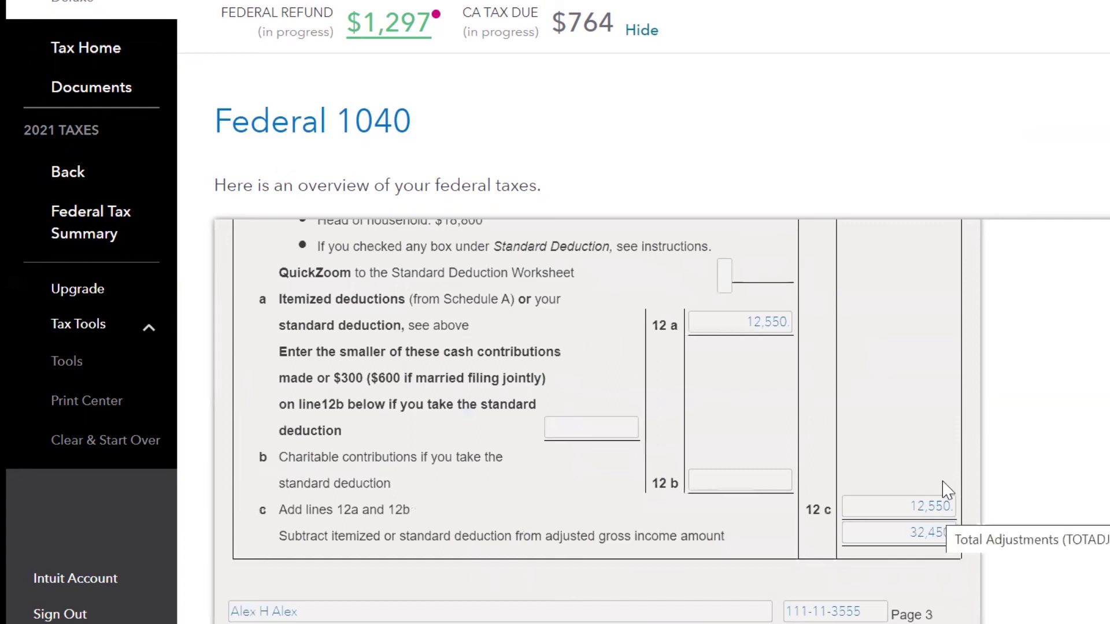
pyautogui.scroll(-2, 915, 426)
pyautogui.scroll(-5, 915, 426)
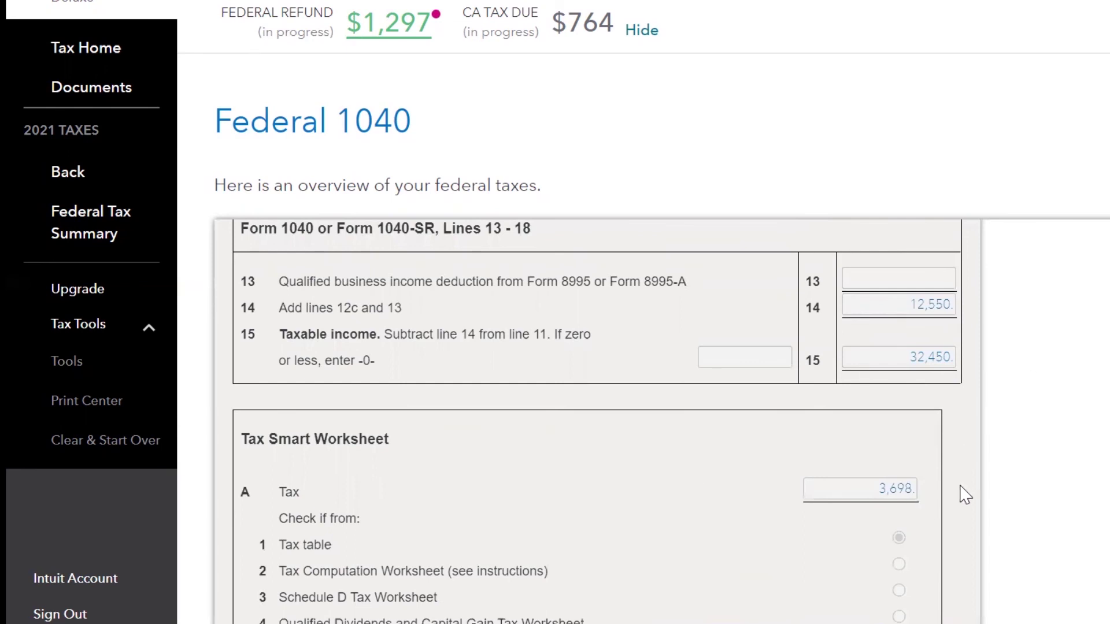
pyautogui.scroll(-4, 965, 495)
pyautogui.scroll(-5, 965, 492)
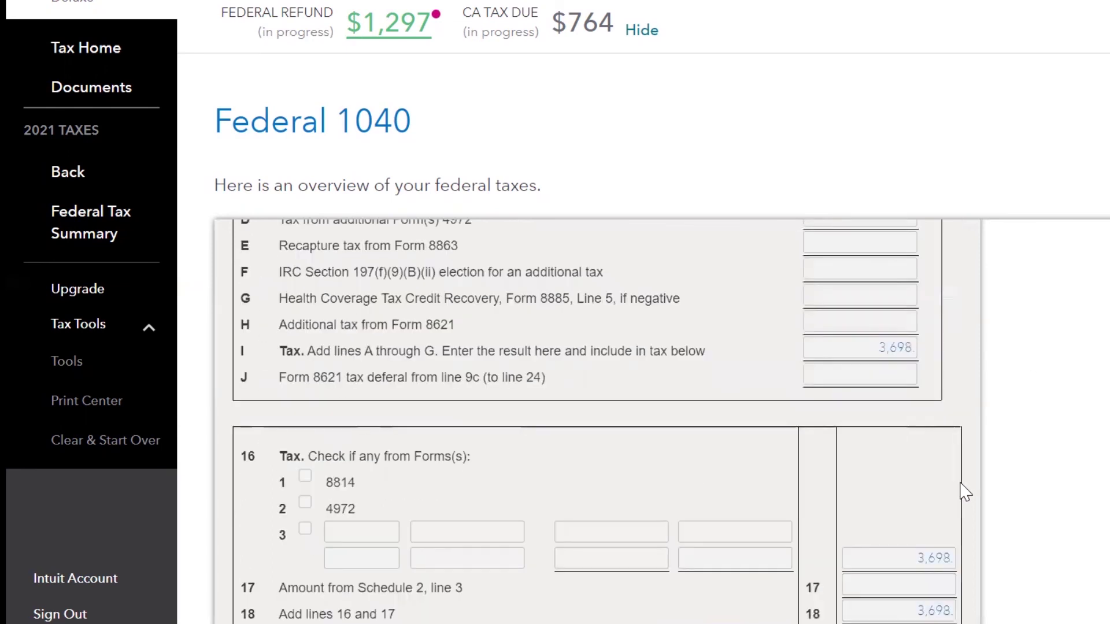
pyautogui.scroll(-6, 966, 493)
pyautogui.scroll(-4, 965, 492)
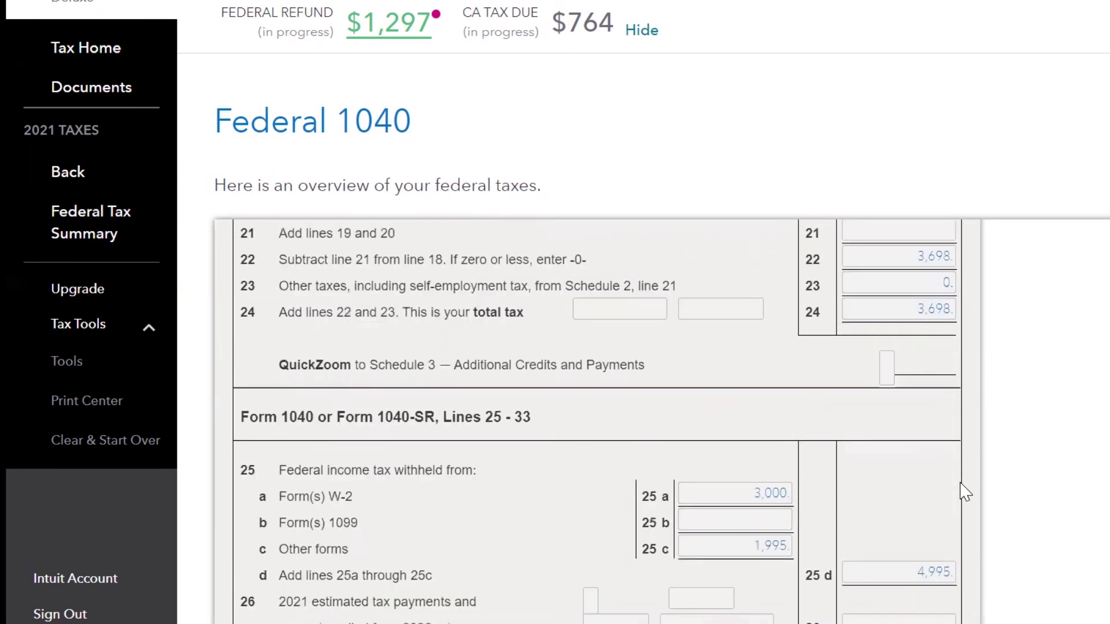
pyautogui.scroll(-3, 966, 493)
pyautogui.scroll(-1, 966, 493)
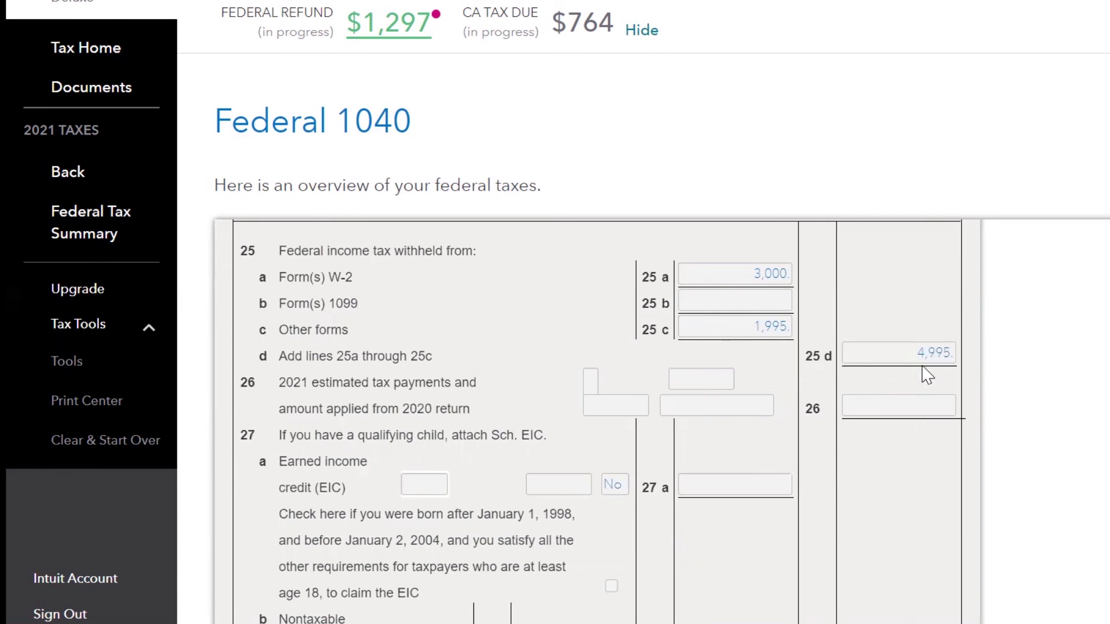
# Examine the rest of the 1040 preview, from the line 33 total payments to the overpayment and refund on lines 34 and 35
pyautogui.scroll(-5, 927, 374)
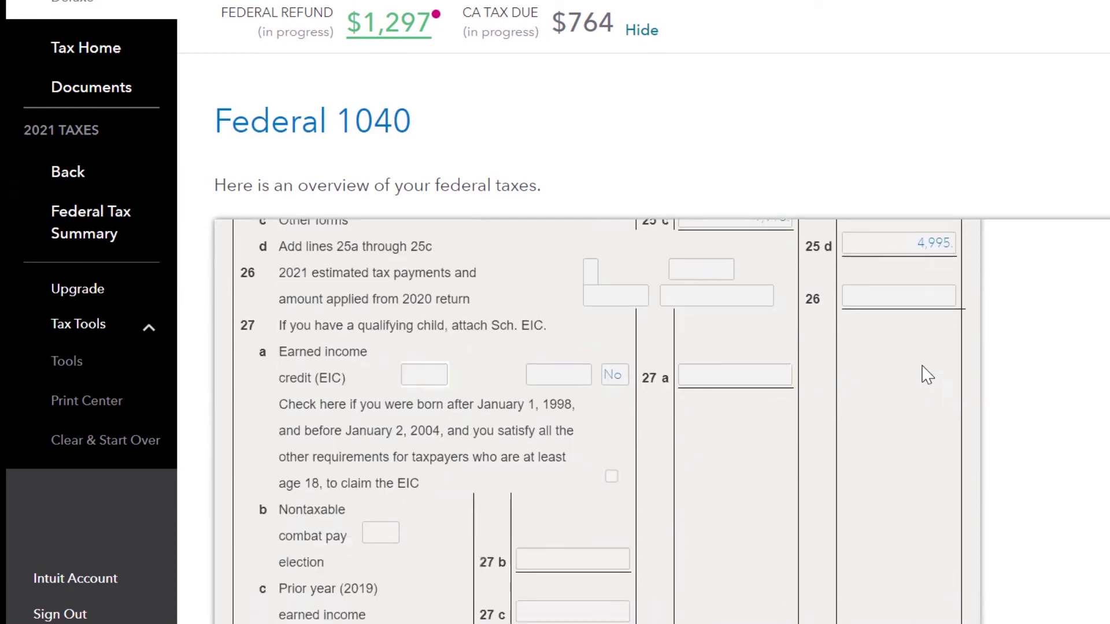
pyautogui.scroll(-3, 927, 374)
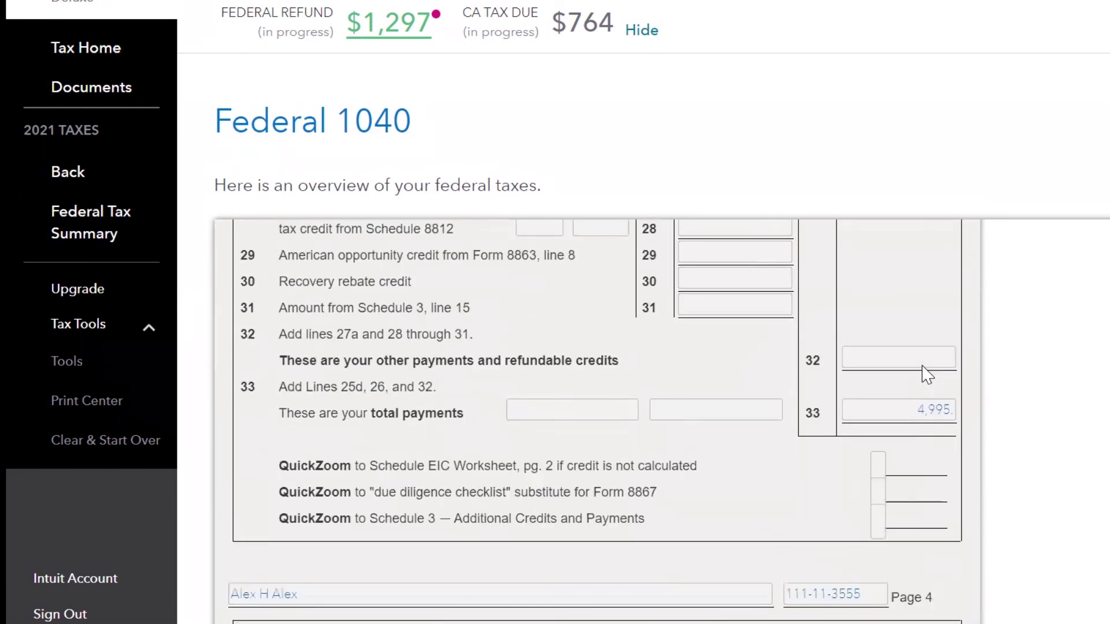
pyautogui.scroll(-2, 927, 375)
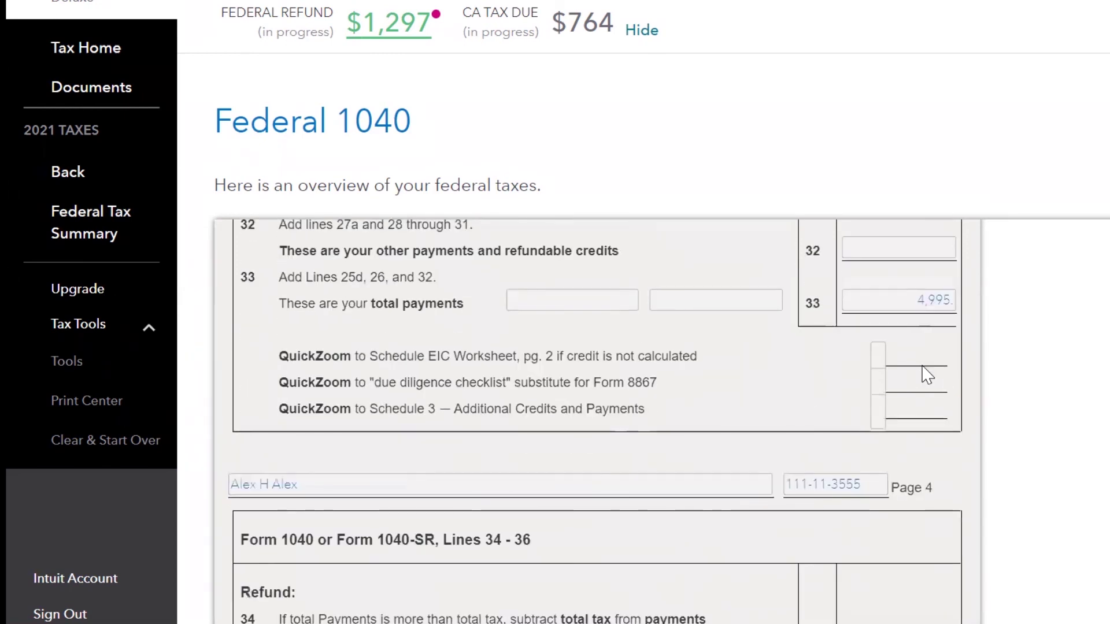
pyautogui.scroll(-2, 927, 375)
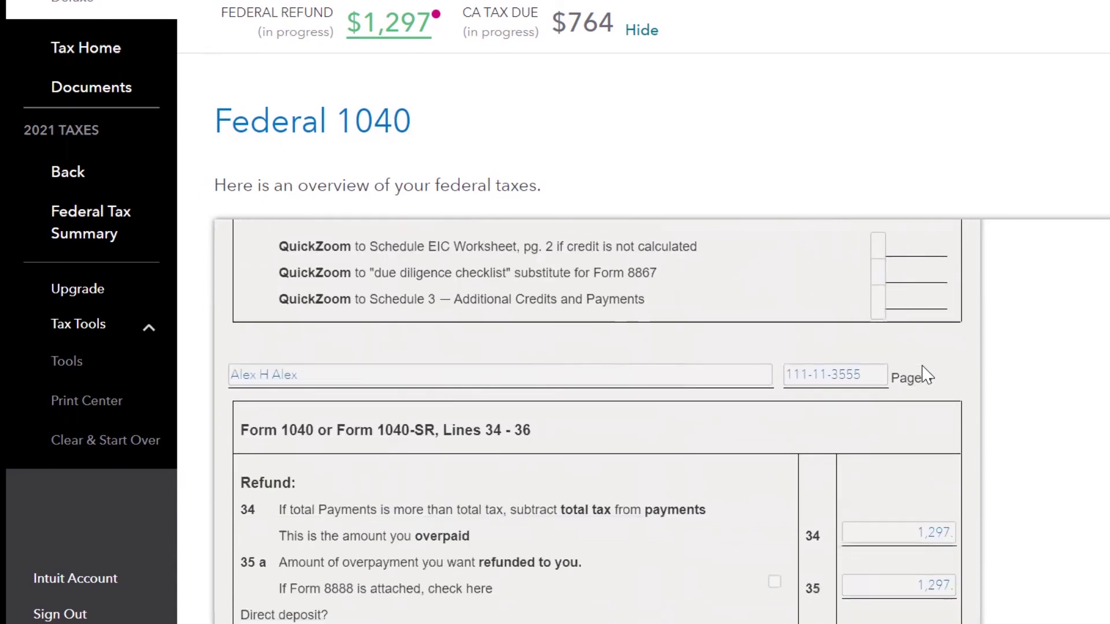
pyautogui.scroll(-4, 927, 374)
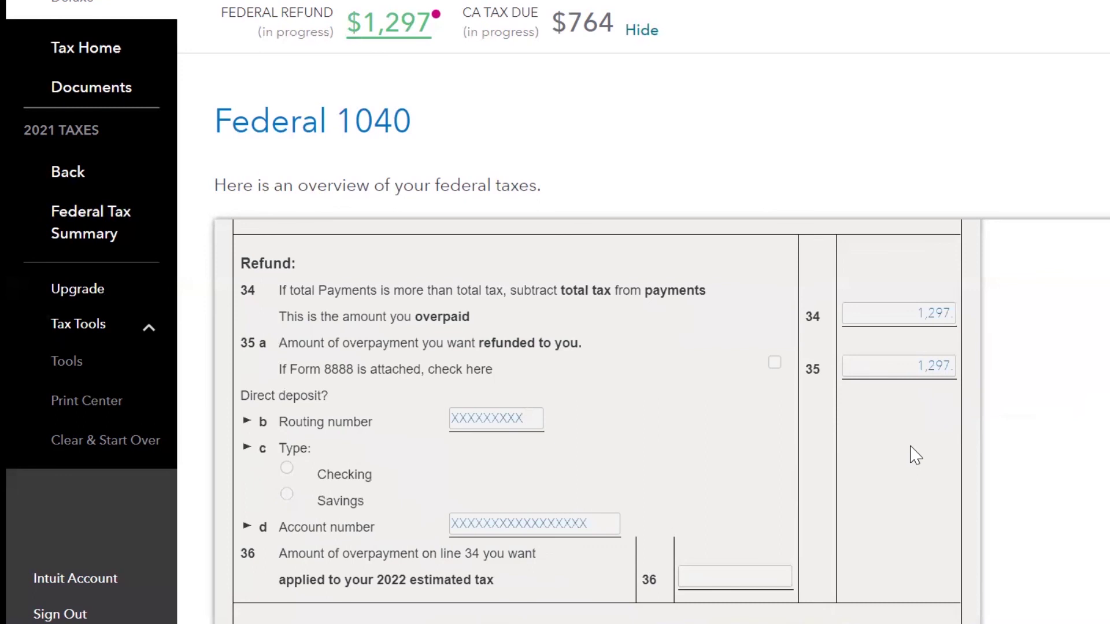
pyautogui.scroll(-2, 916, 456)
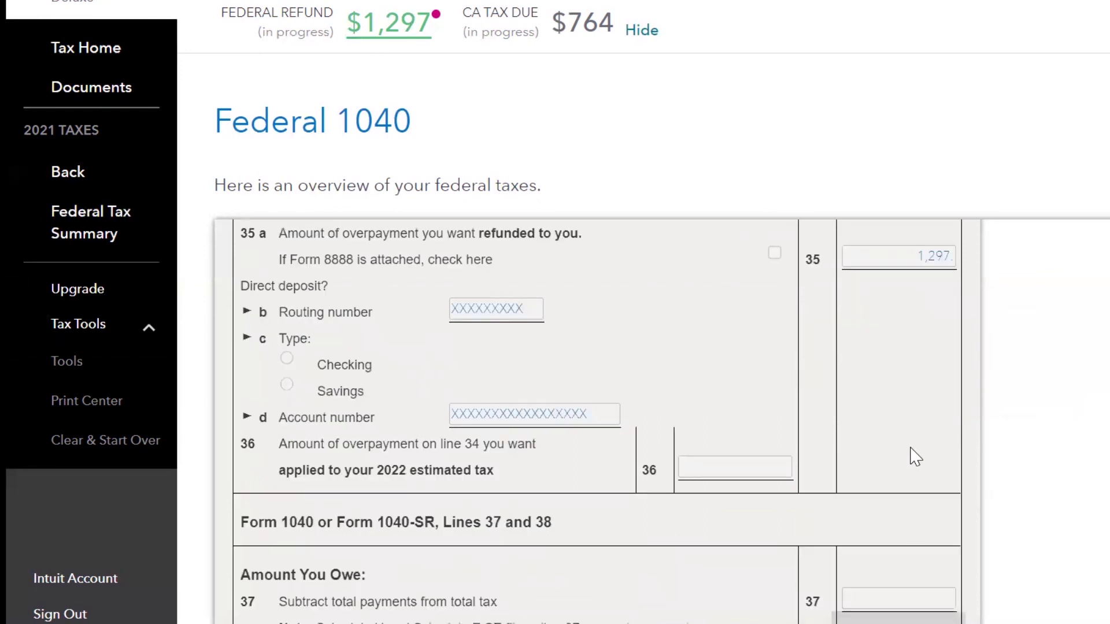